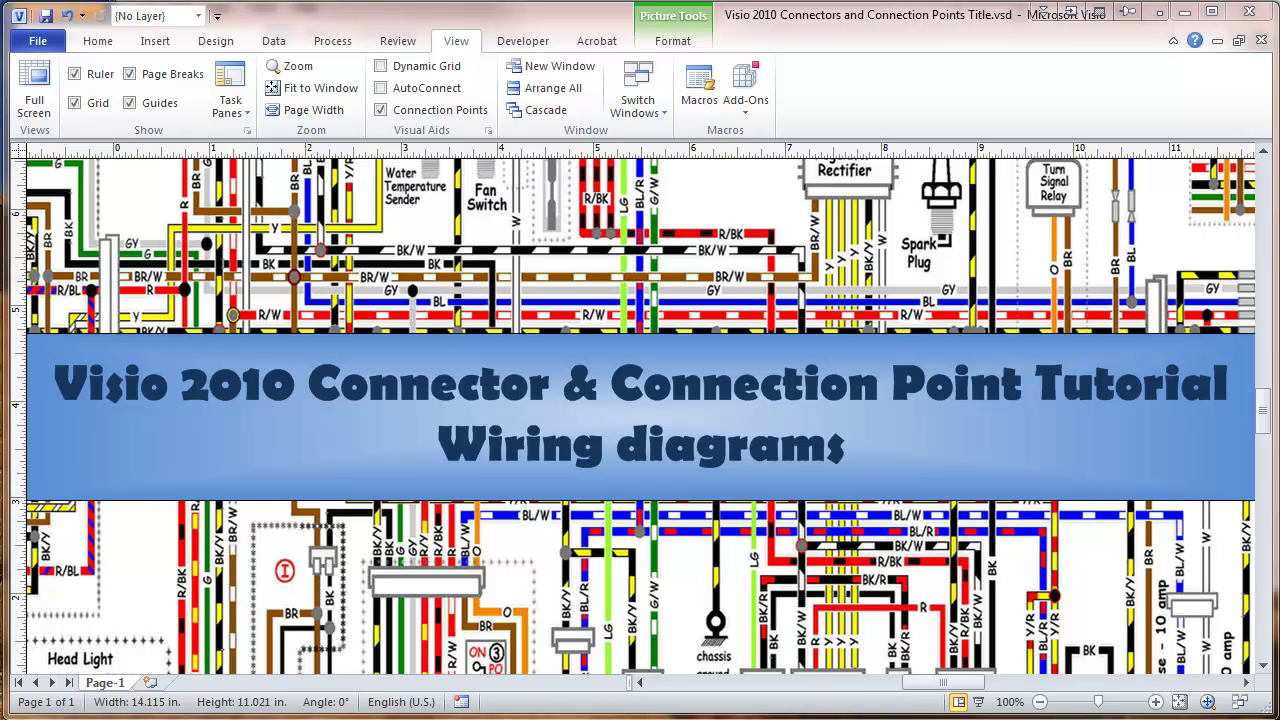
- Switch to the Drawing4 drawing window
left_click(645, 100)
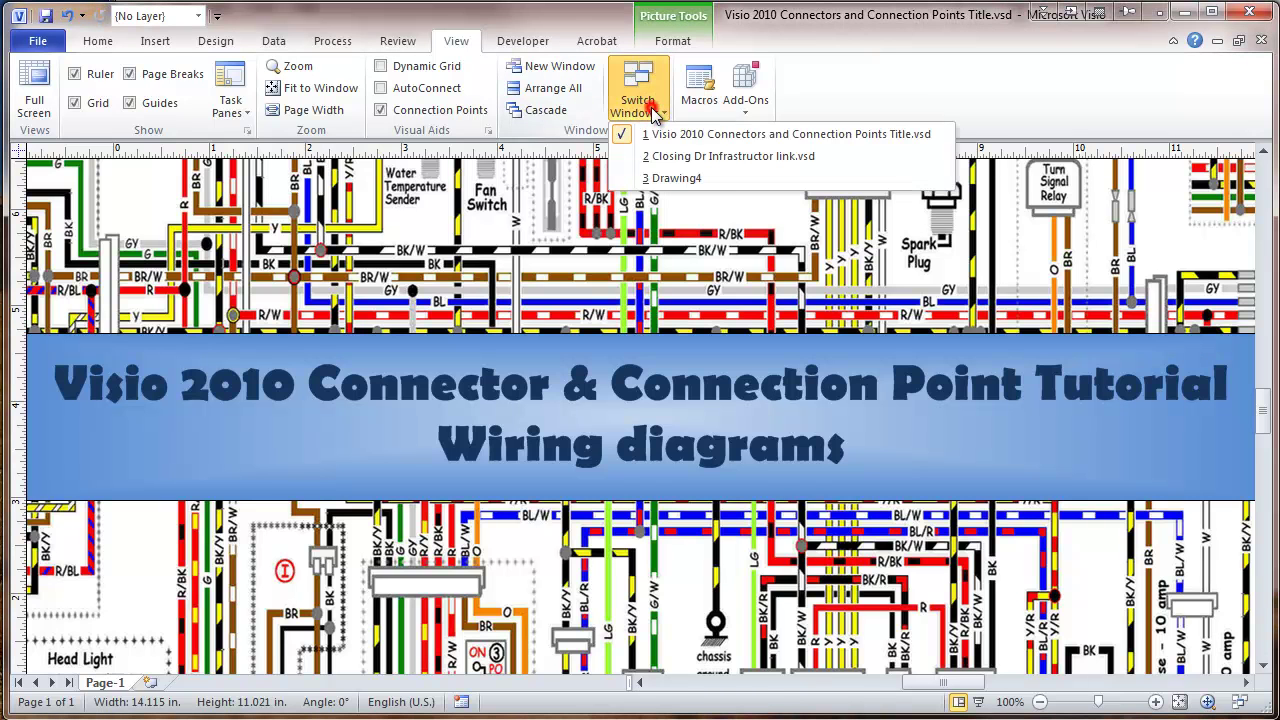
left_click(663, 177)
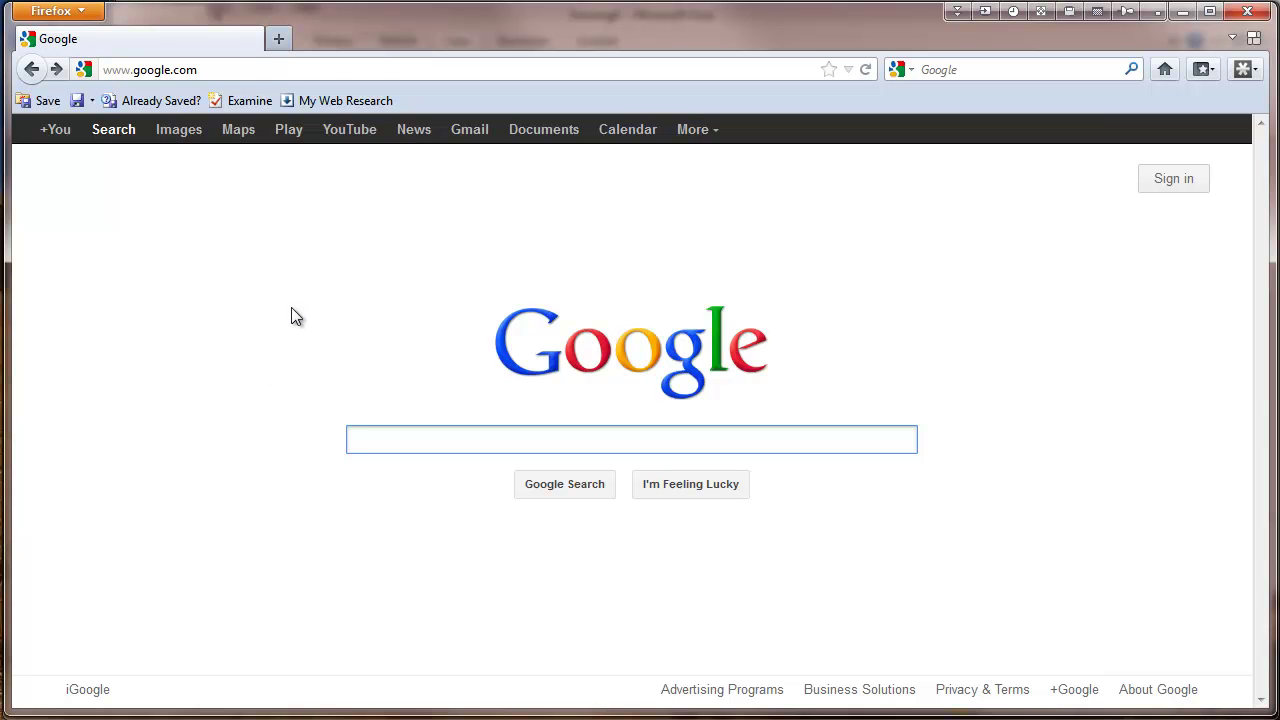
- In Firefox, open the Allied Electronics website from a Google search for "allied electronics" and search its catalogue for "relay"
type("allied electronics")
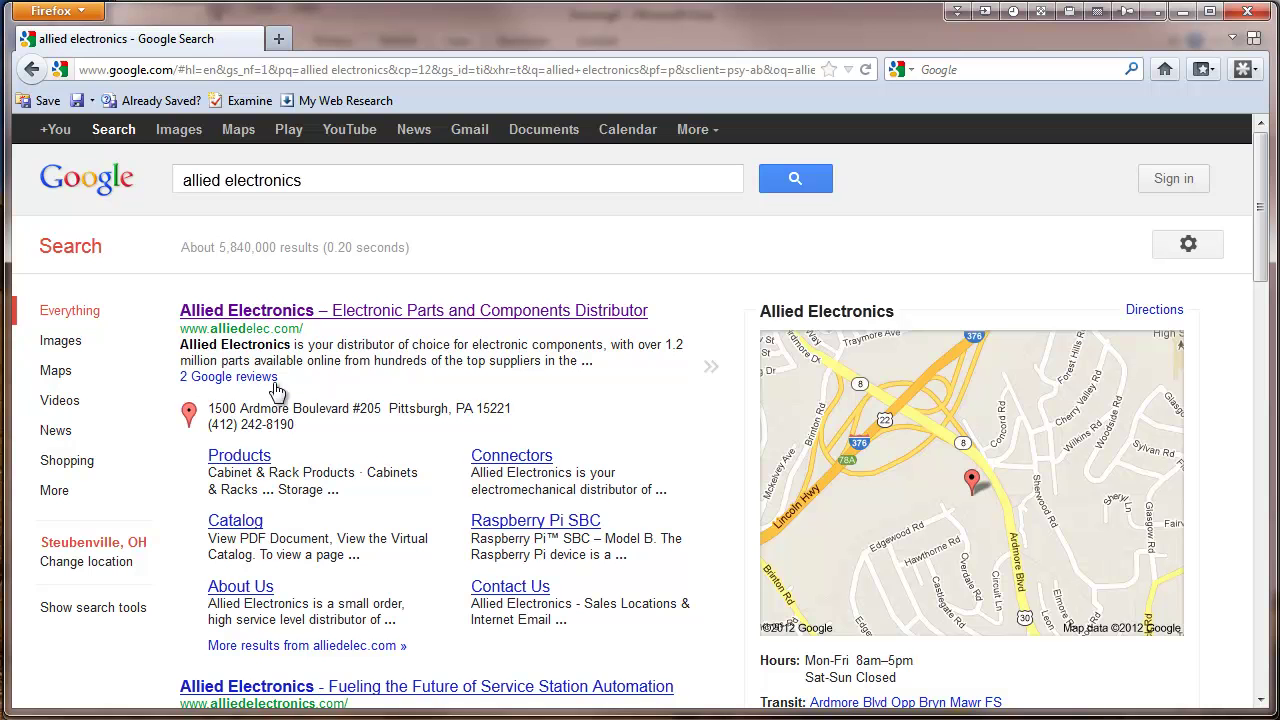
left_click(240, 312)
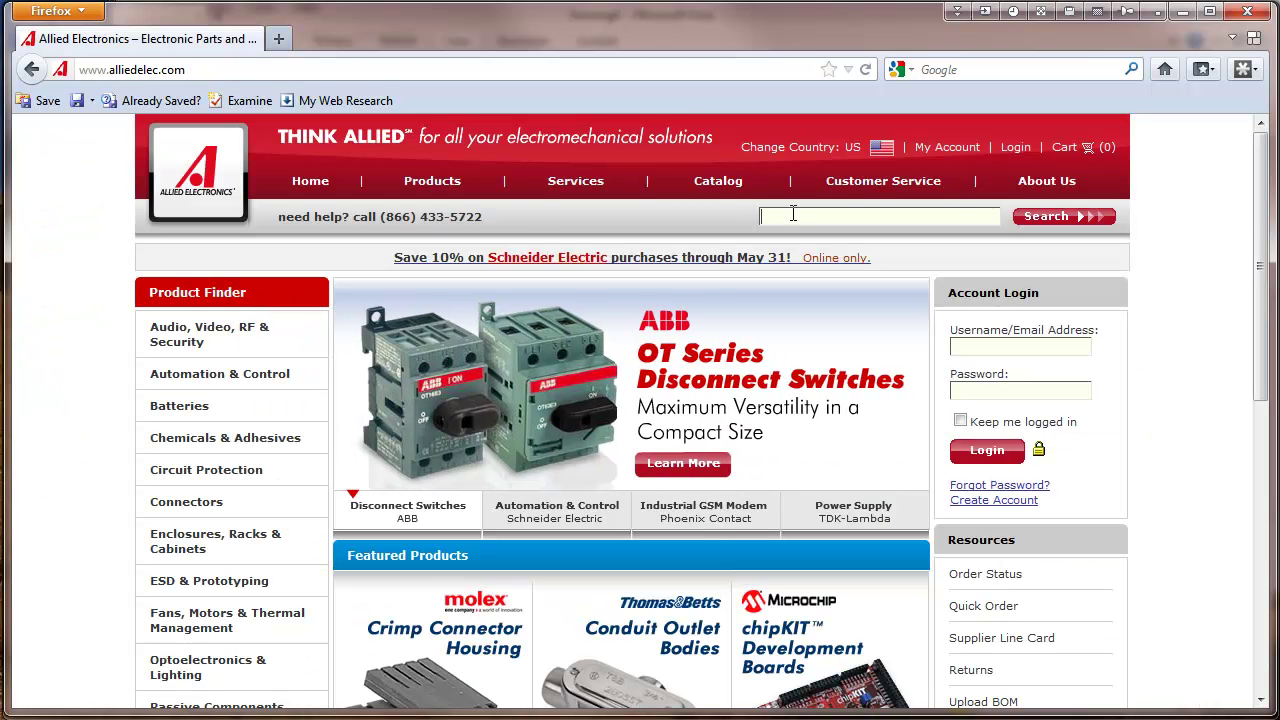
type("re")
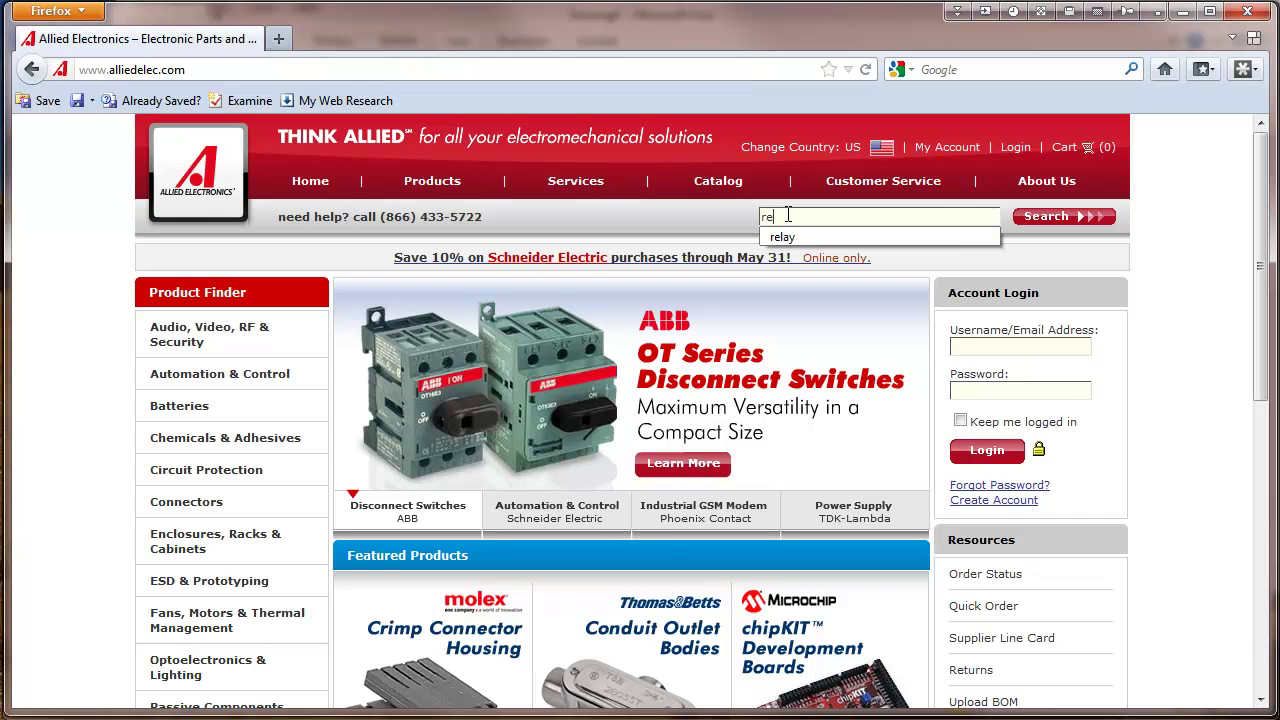
type("lay")
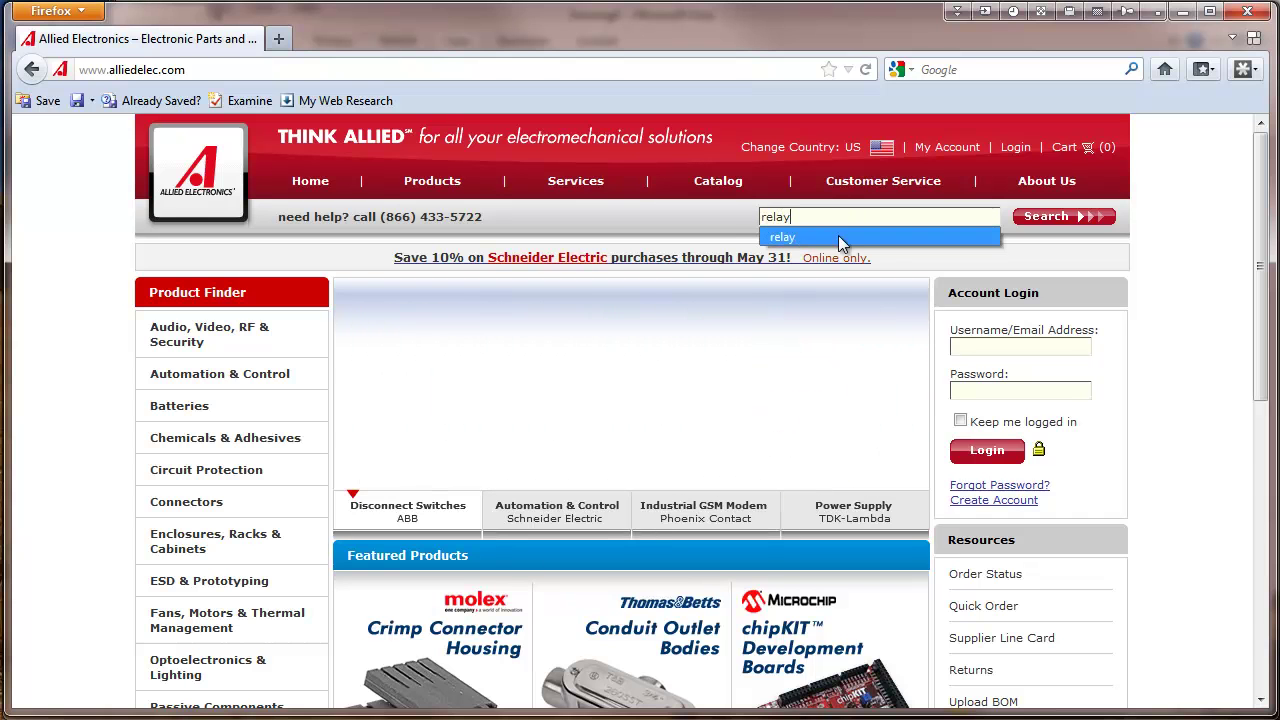
left_click(798, 238)
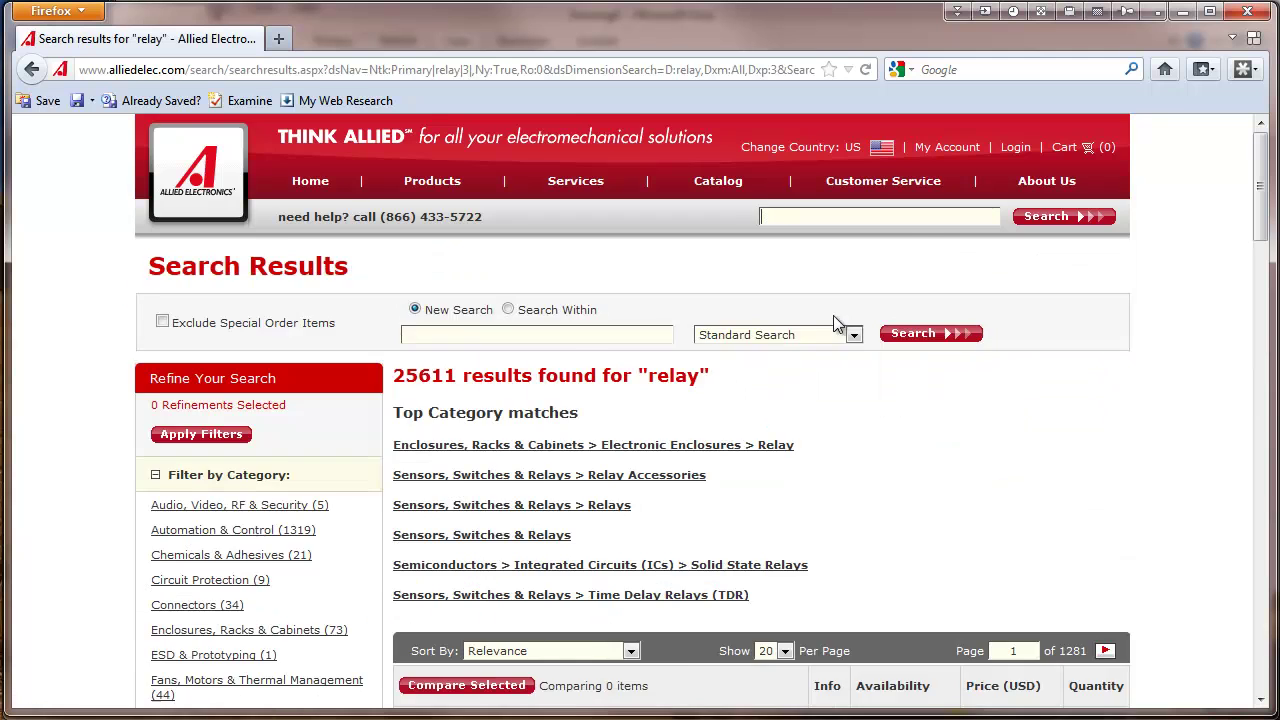
- Sort the relay search results by Most Popular
scroll(640, 535, "down", 3)
left_click(633, 537)
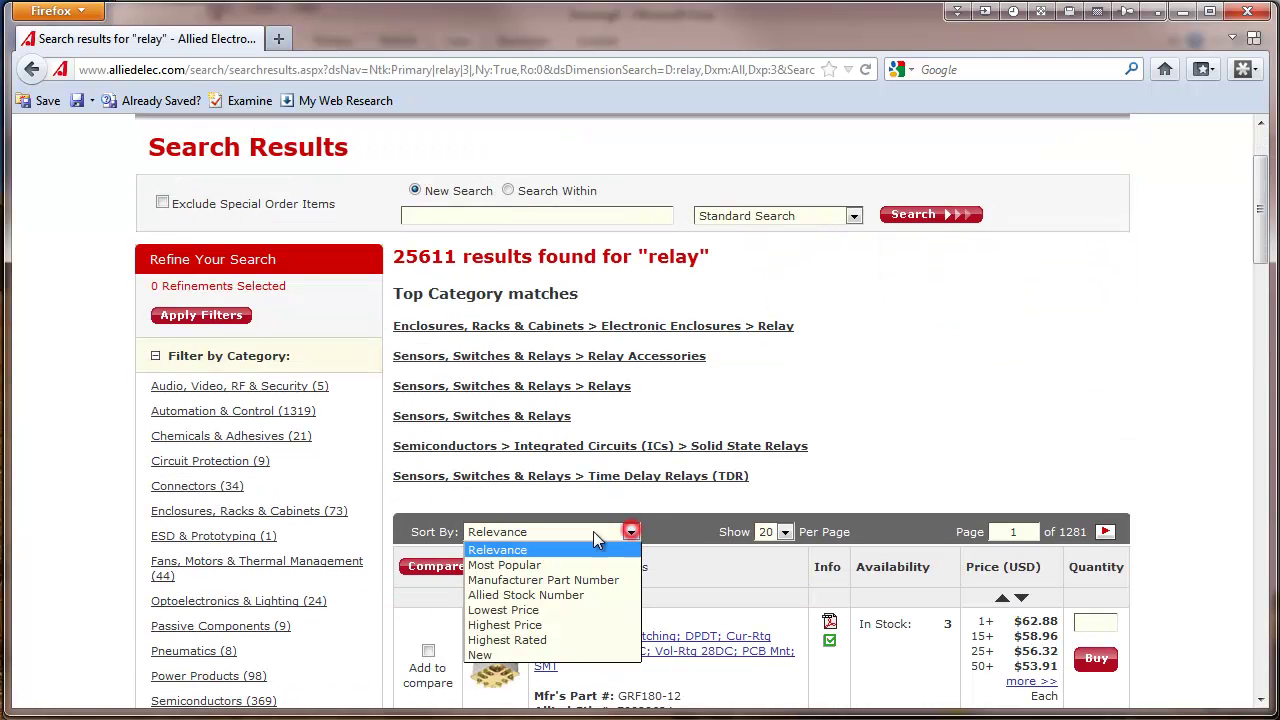
left_click(516, 564)
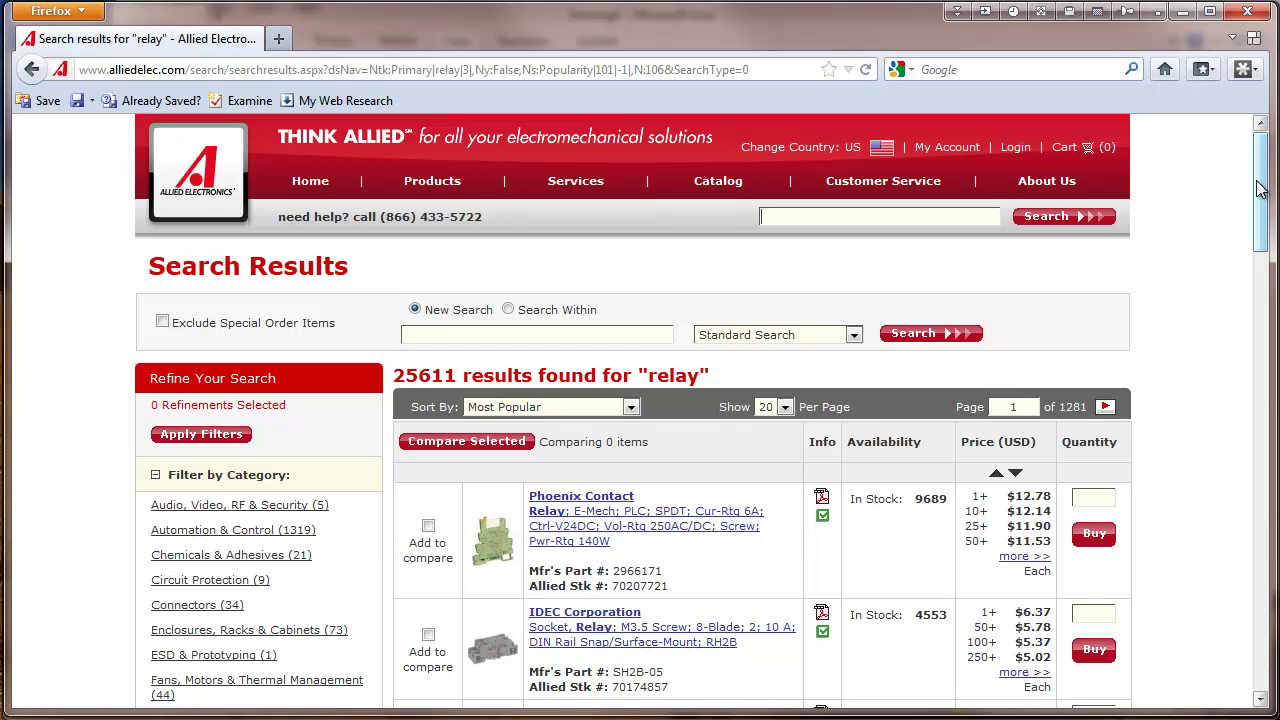
- Find the Schneider Electric/Magnecraft 70-464-1 8-pin relay socket in the results and open its PDF datasheet
left_click_drag(1260, 190, 1260, 340)
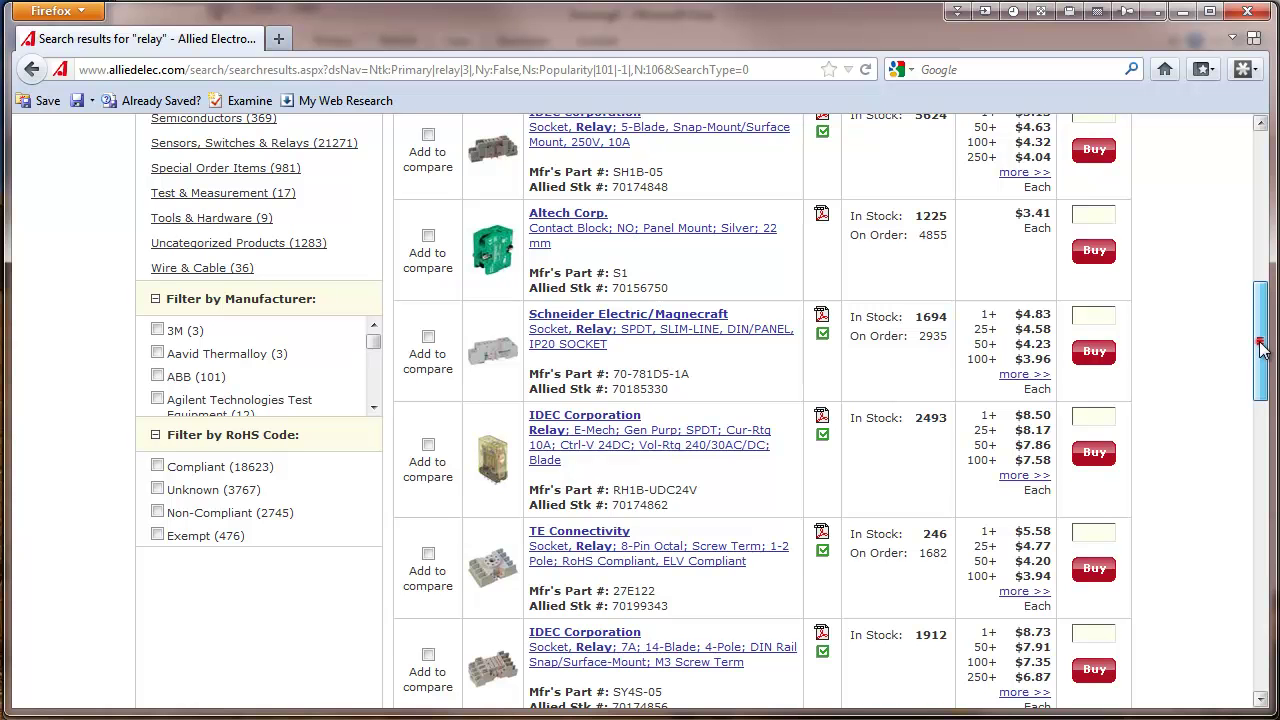
left_click_drag(1260, 346, 1276, 524)
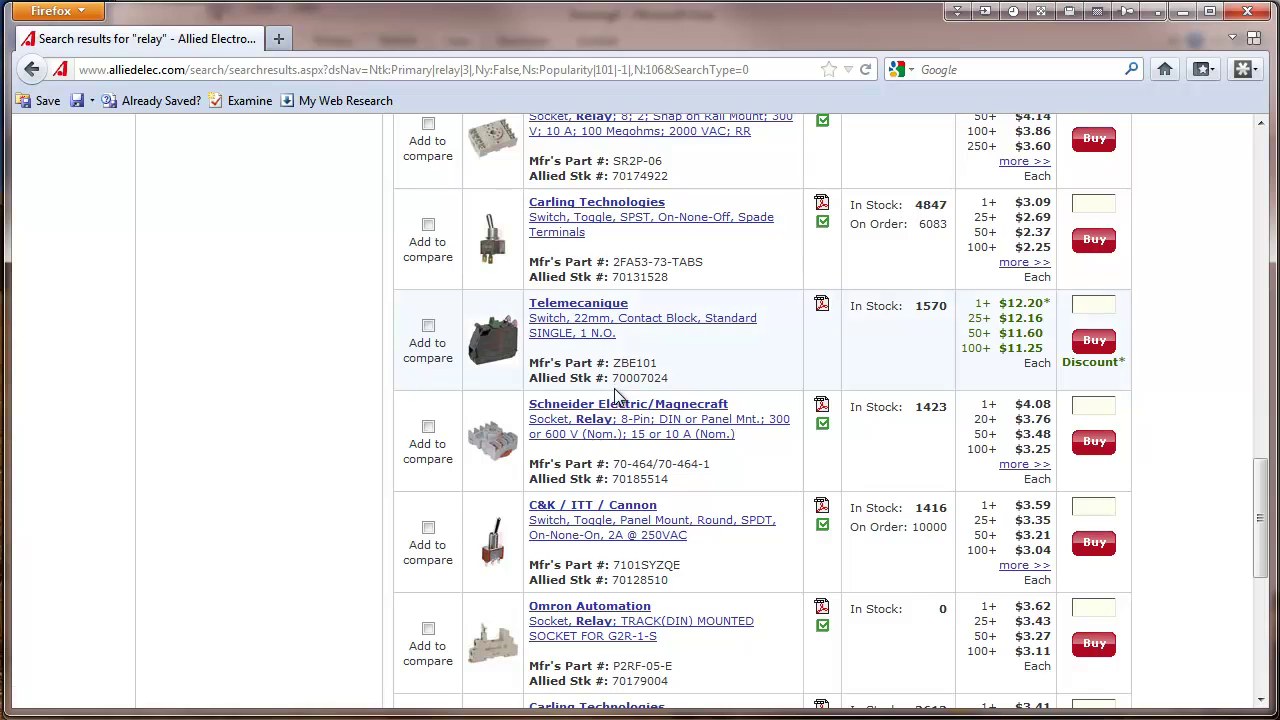
left_click(607, 418)
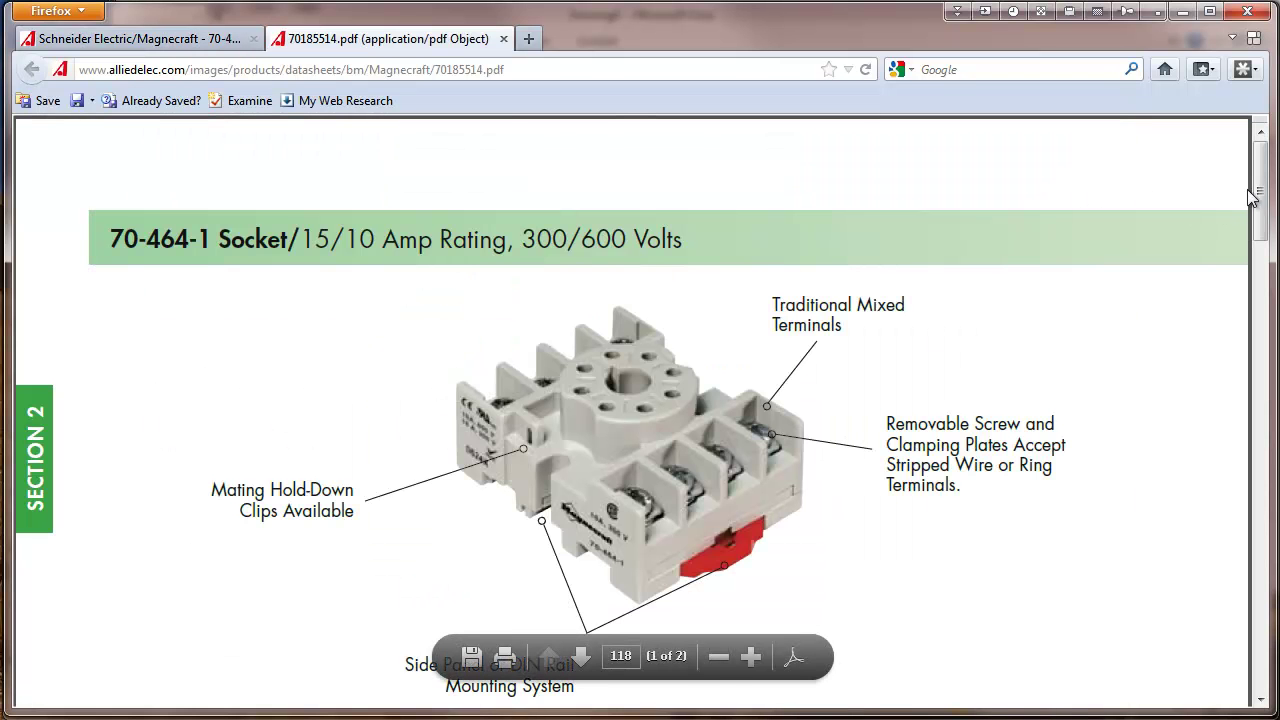
- Capture the socket's dimension drawing on datasheet page 119 and paste the screenshot into Drawing4 in Visio
mouse_move(1262, 195)
left_mouse_down()
mouse_move(1276, 647)
mouse_move(1276, 616)
left_mouse_up()
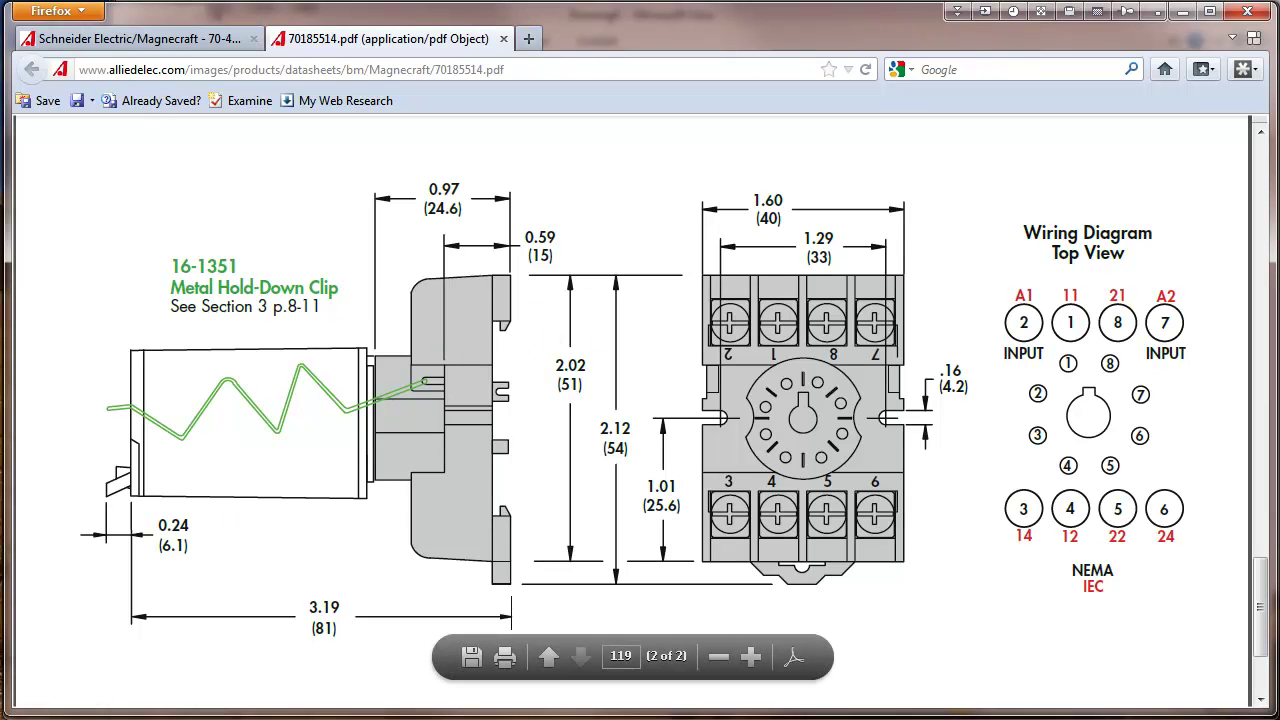
key("alt+Tab")
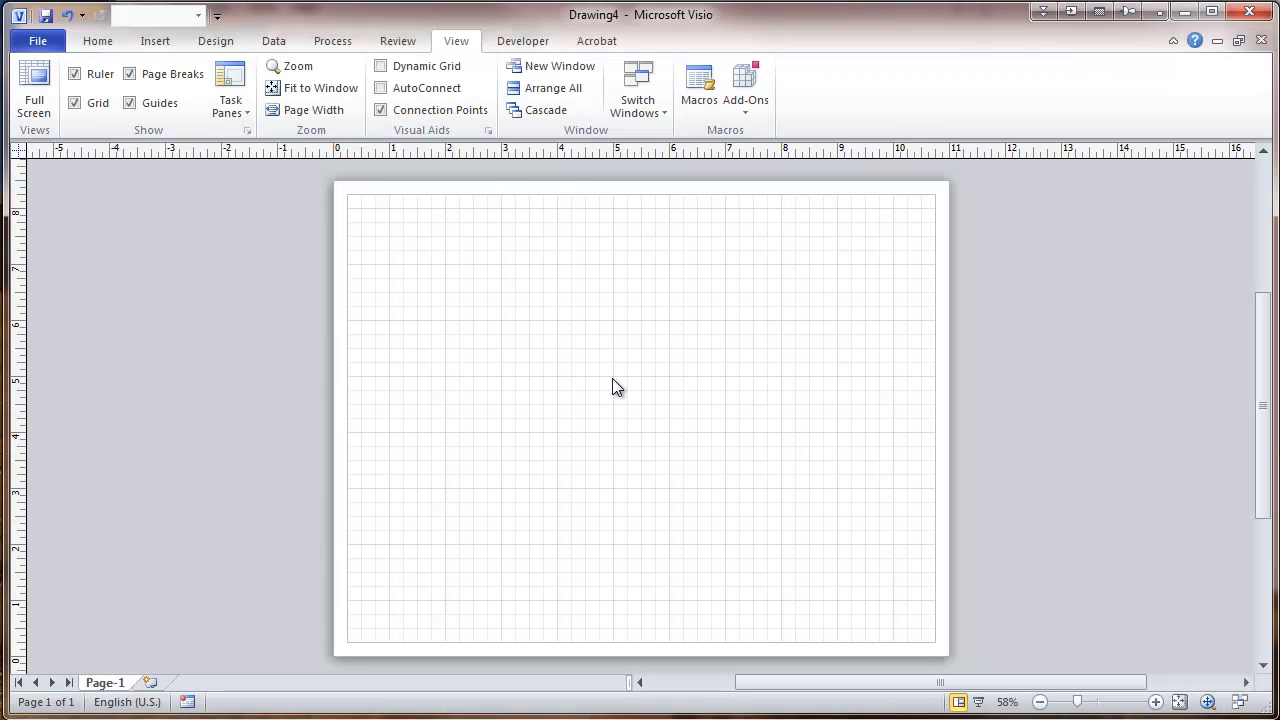
key("ctrl+v")
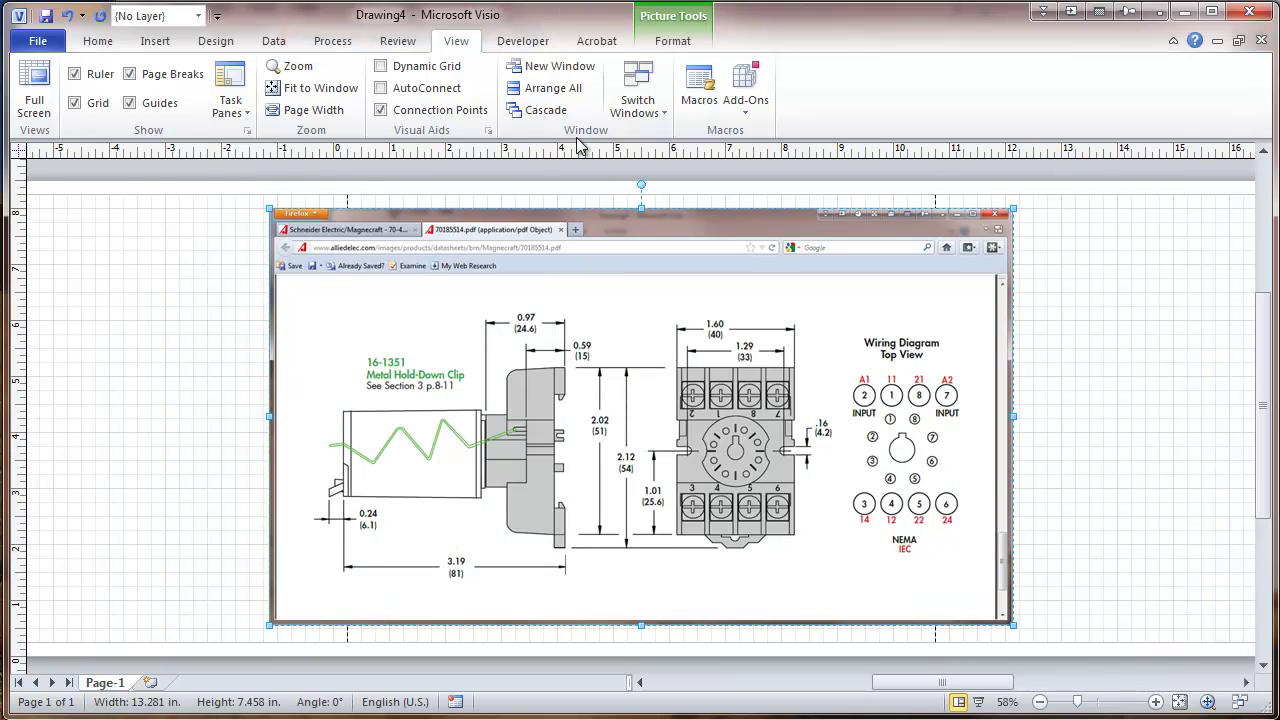
- Crop the pasted screenshot roughly around the socket's top view, to about 2.375 in. wide by 3.5 in. high
left_click(673, 41)
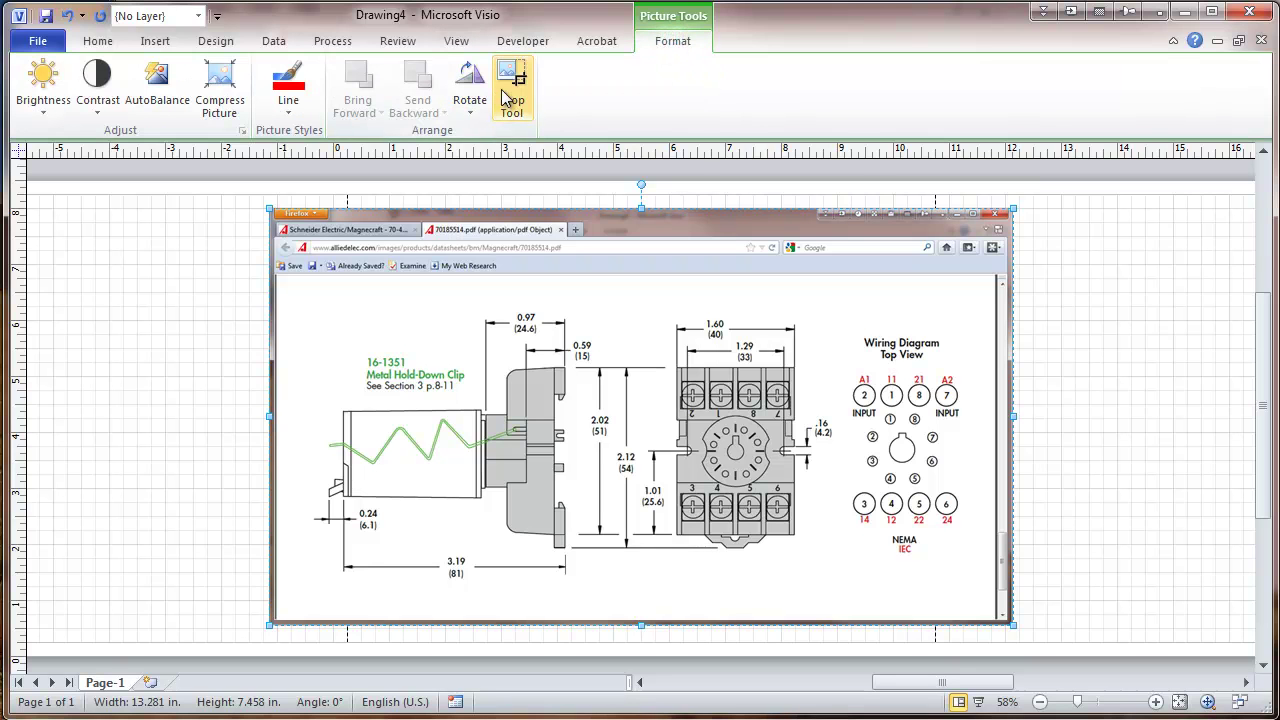
left_click(512, 88)
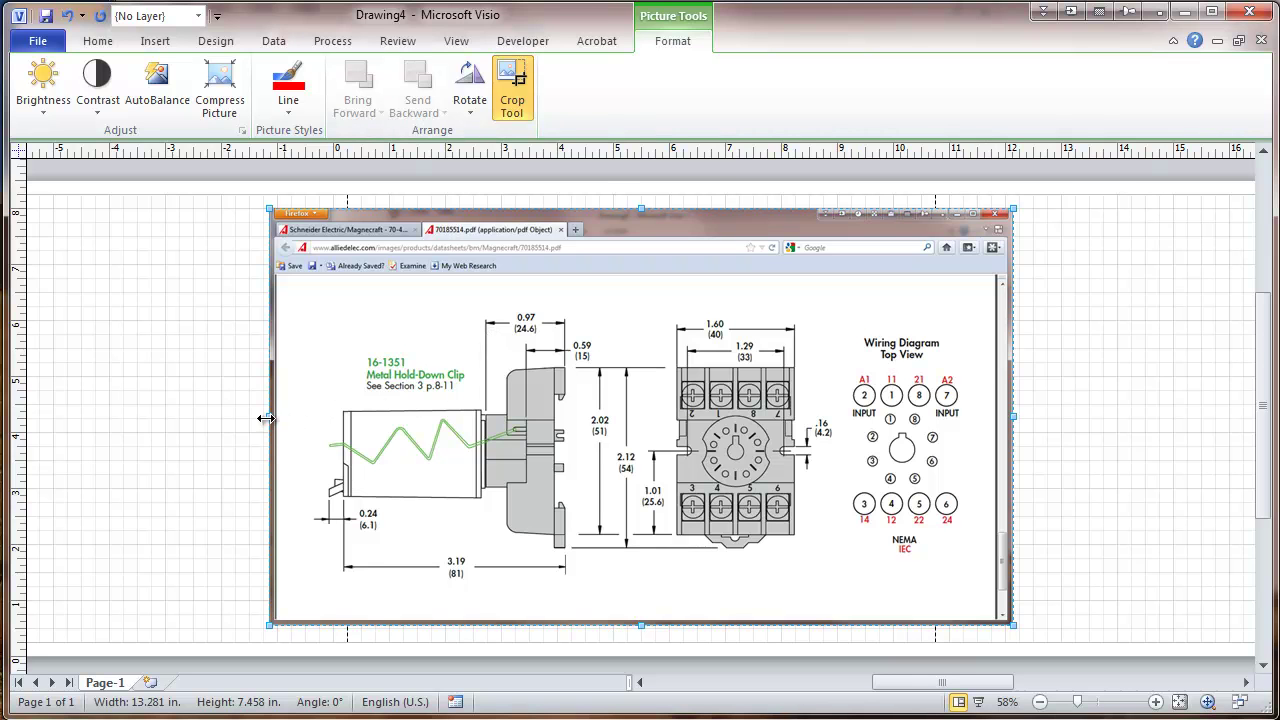
left_click_drag(271, 416, 669, 370)
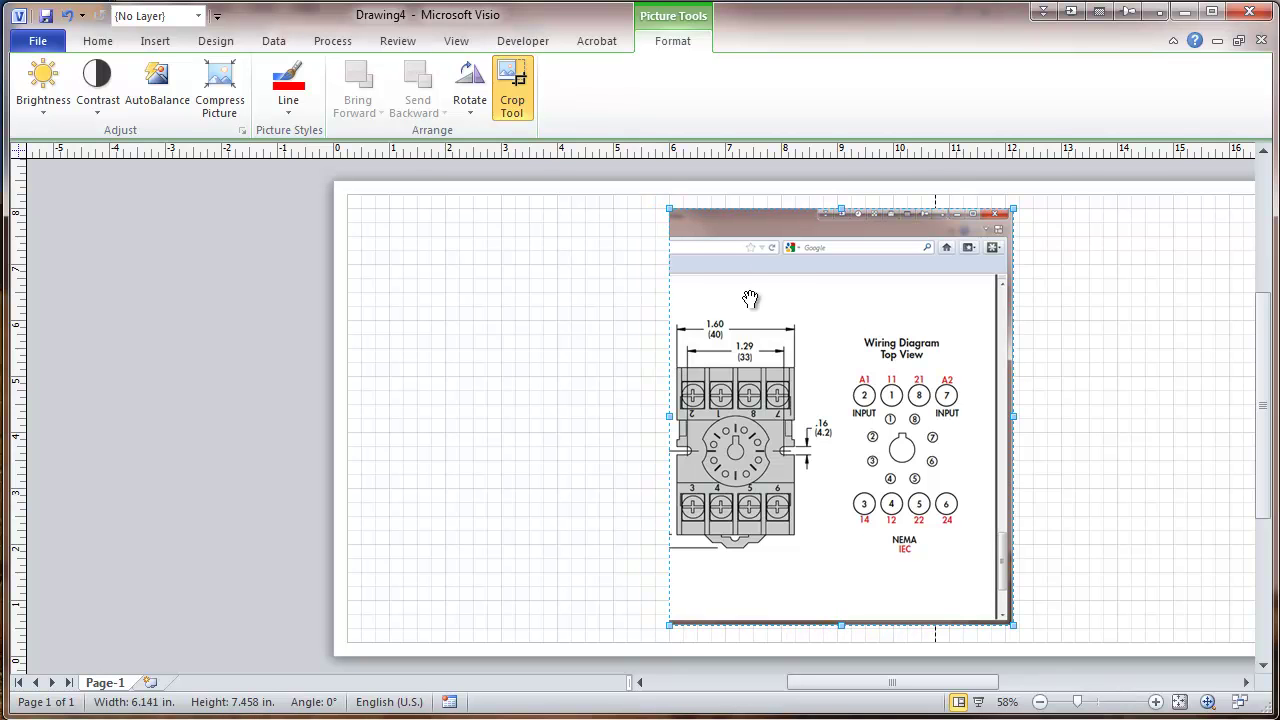
left_click_drag(840, 210, 841, 362)
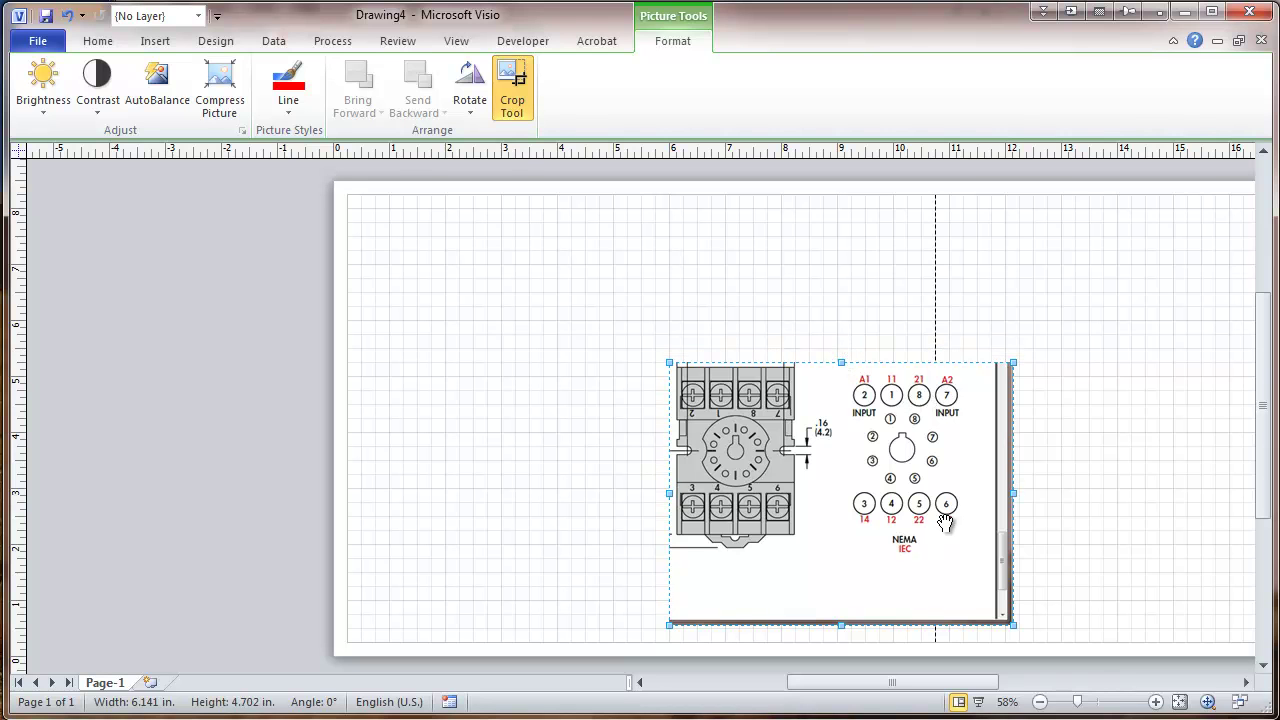
left_click_drag(1013, 494, 805, 533)
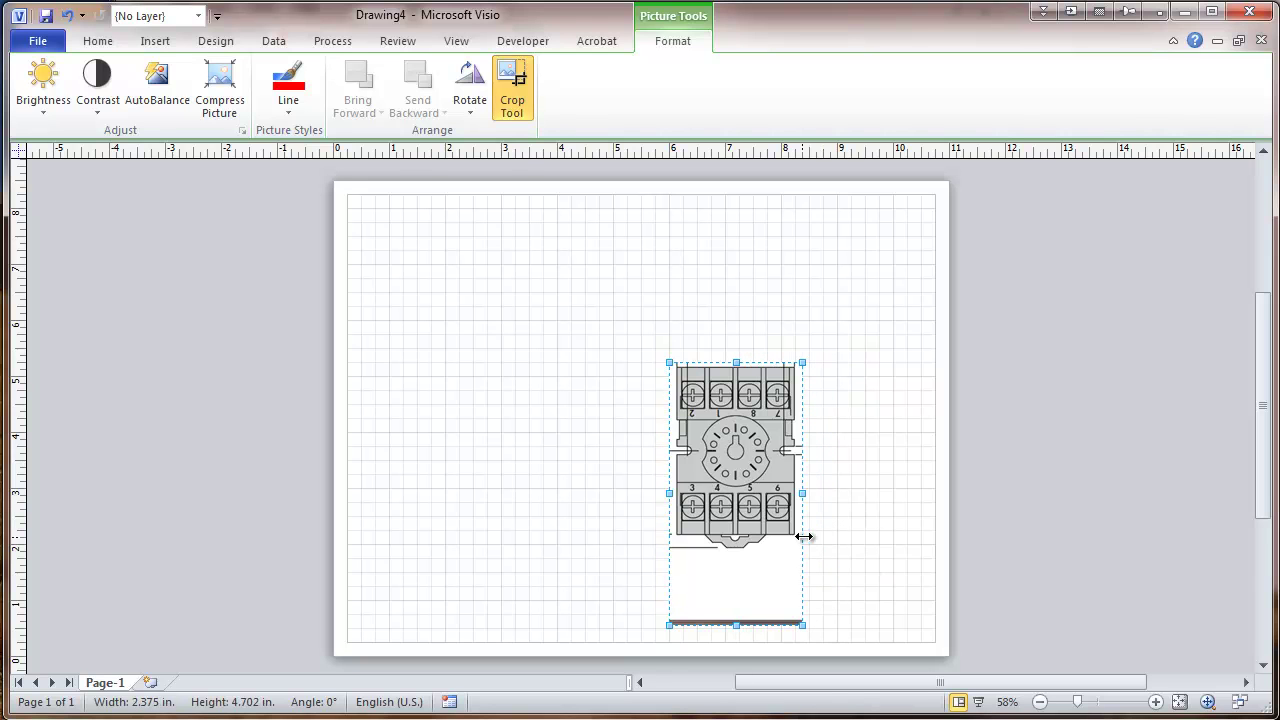
left_click_drag(733, 617, 735, 557)
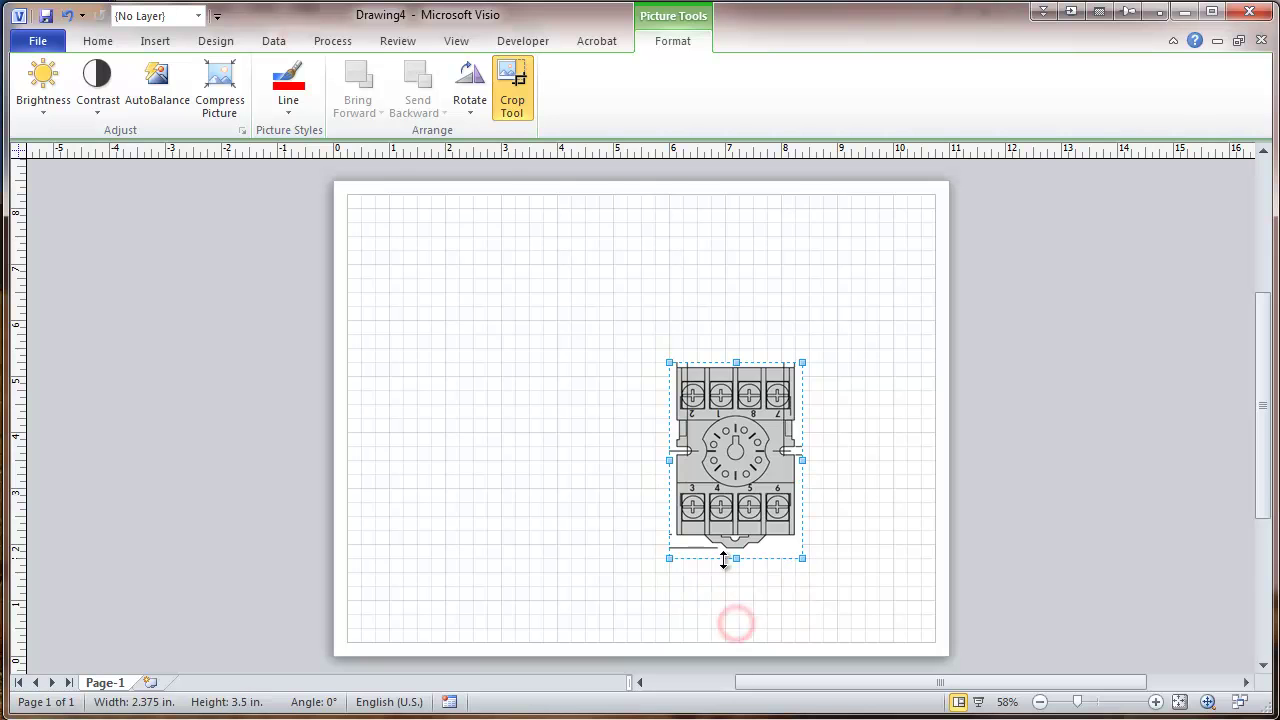
- Trim all four edges of the crop close to the socket outline, to 2.125 in. wide by 3.25 in. high
left_click(1156, 702)
left_click(1156, 702)
left_click(1156, 702)
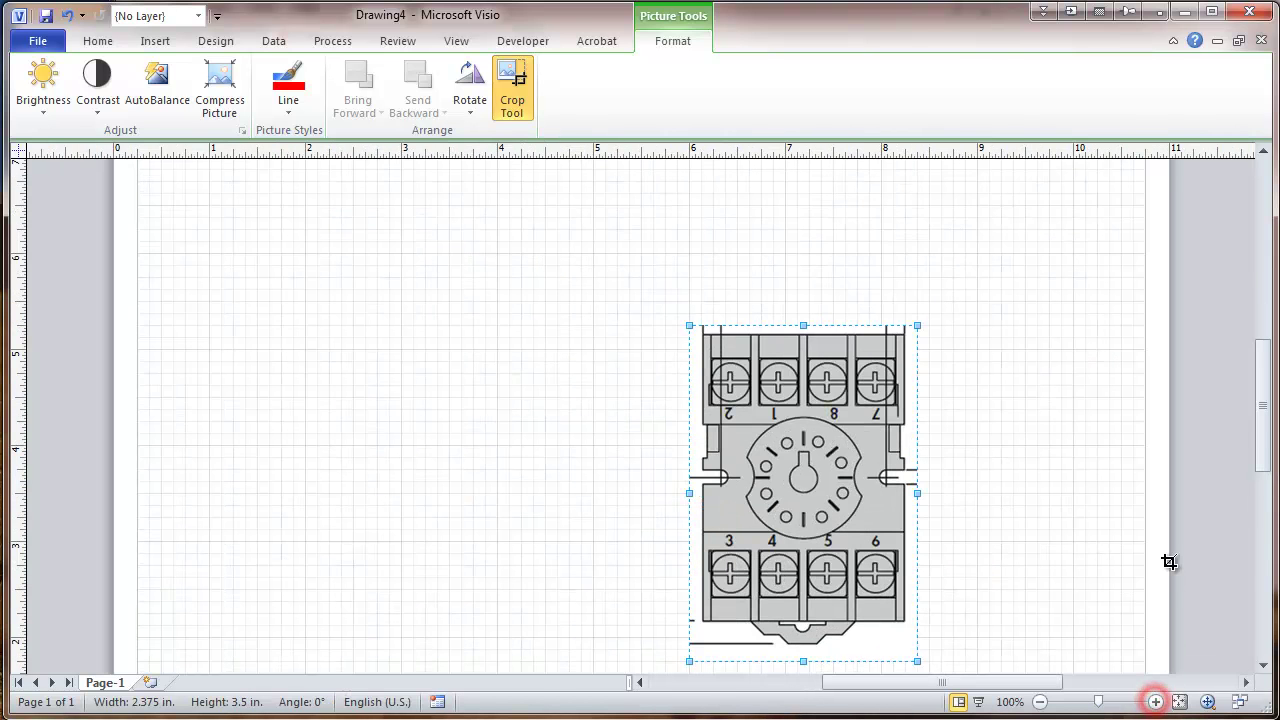
left_click_drag(1264, 428, 1270, 452)
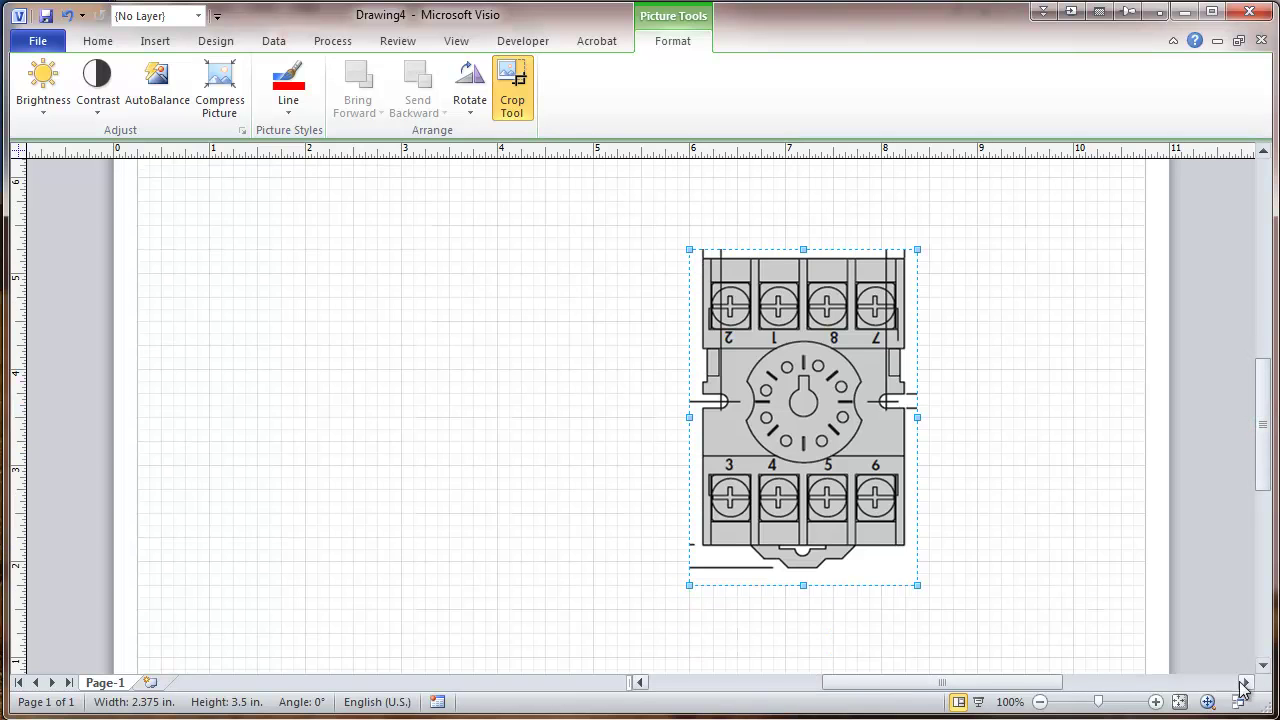
left_click(996, 683)
mouse_move(996, 683)
left_mouse_down()
mouse_move(1057, 677)
mouse_move(1045, 663)
left_mouse_up()
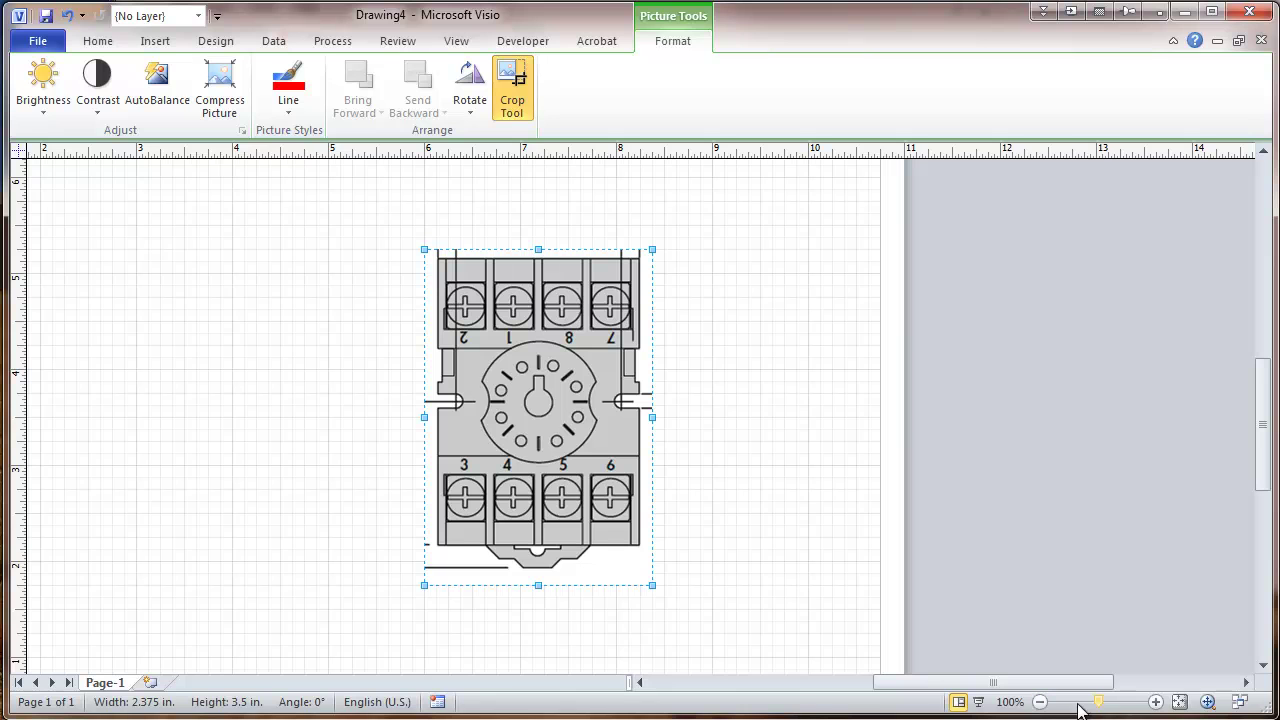
left_click(1156, 702)
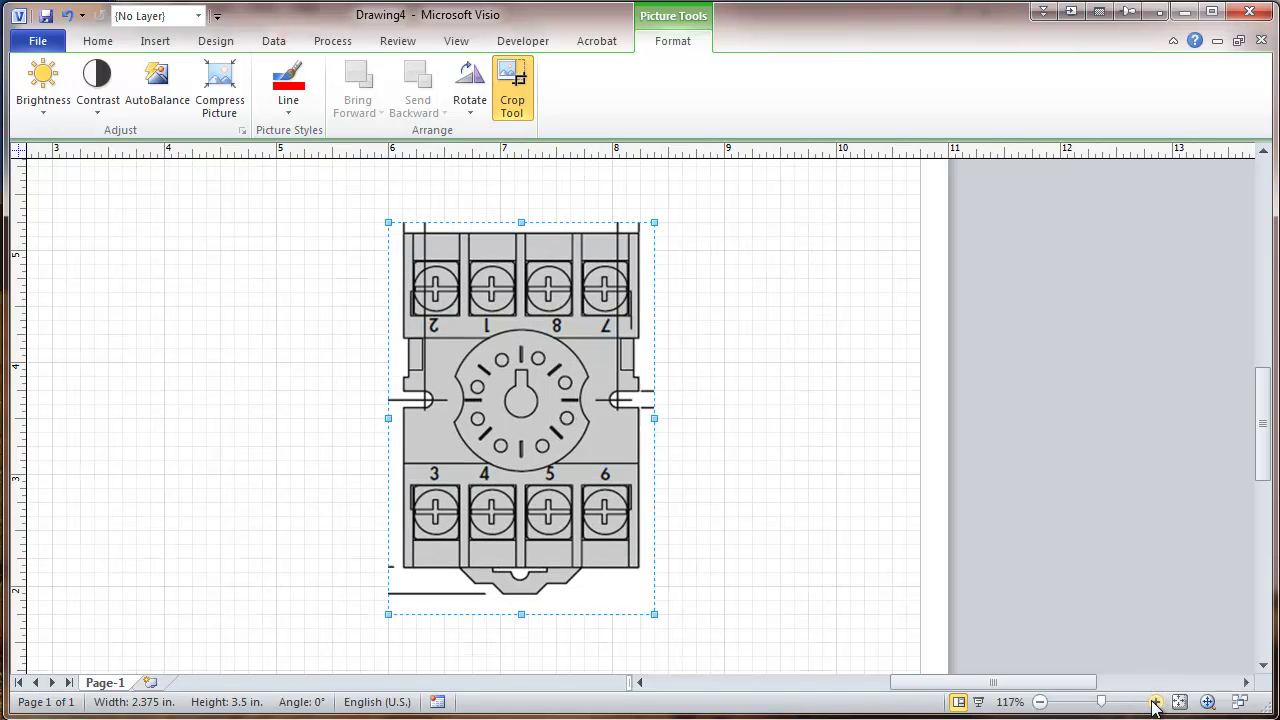
left_click(653, 418)
left_click_drag(652, 419, 645, 416)
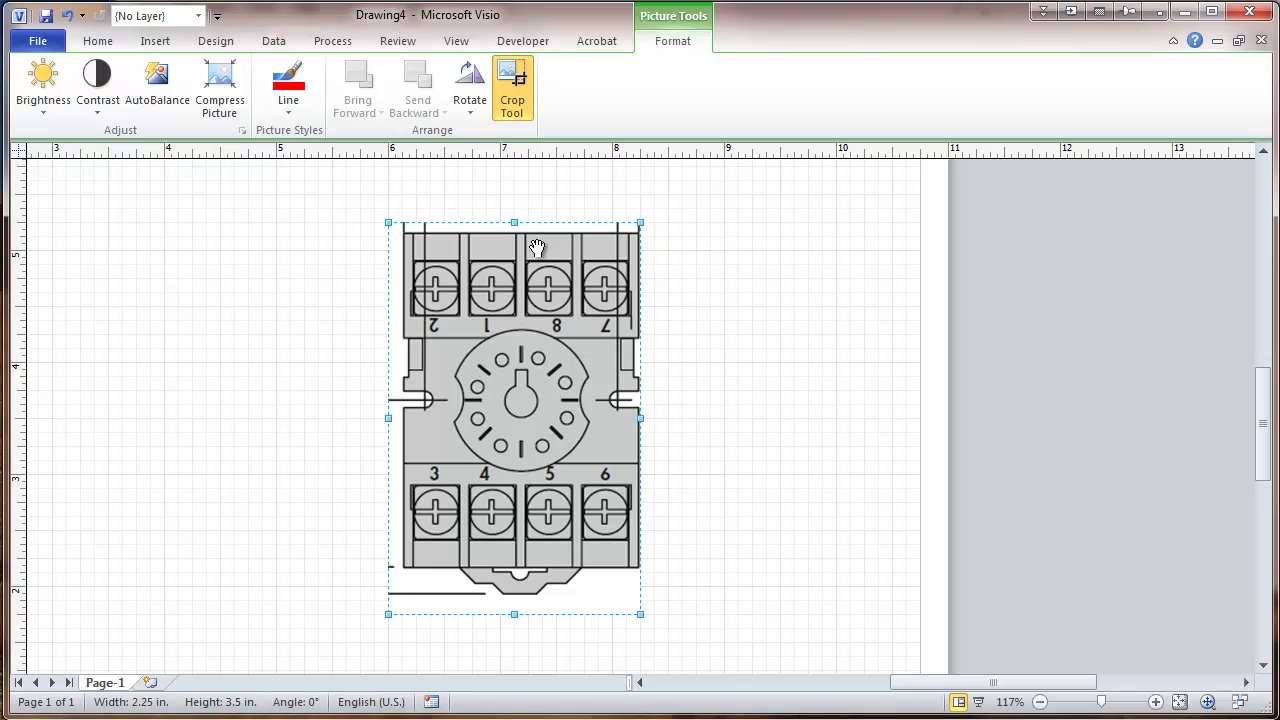
left_click_drag(520, 222, 523, 228)
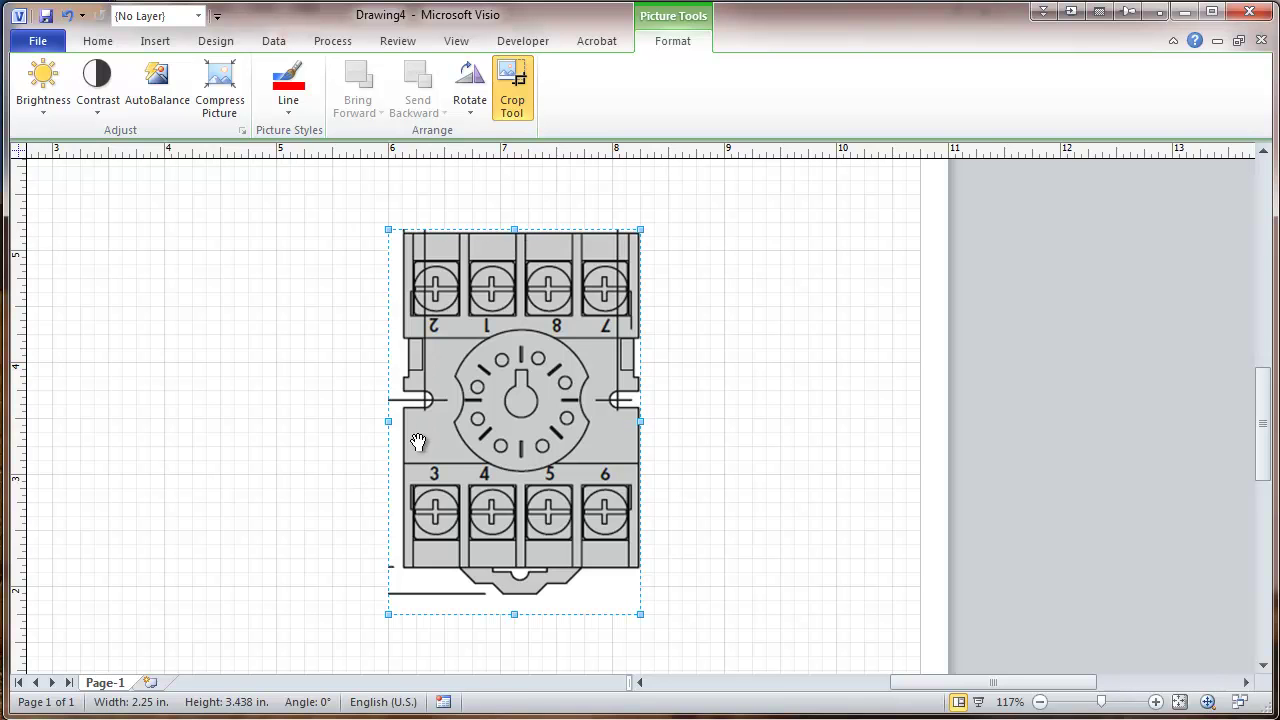
left_click_drag(389, 422, 398, 424)
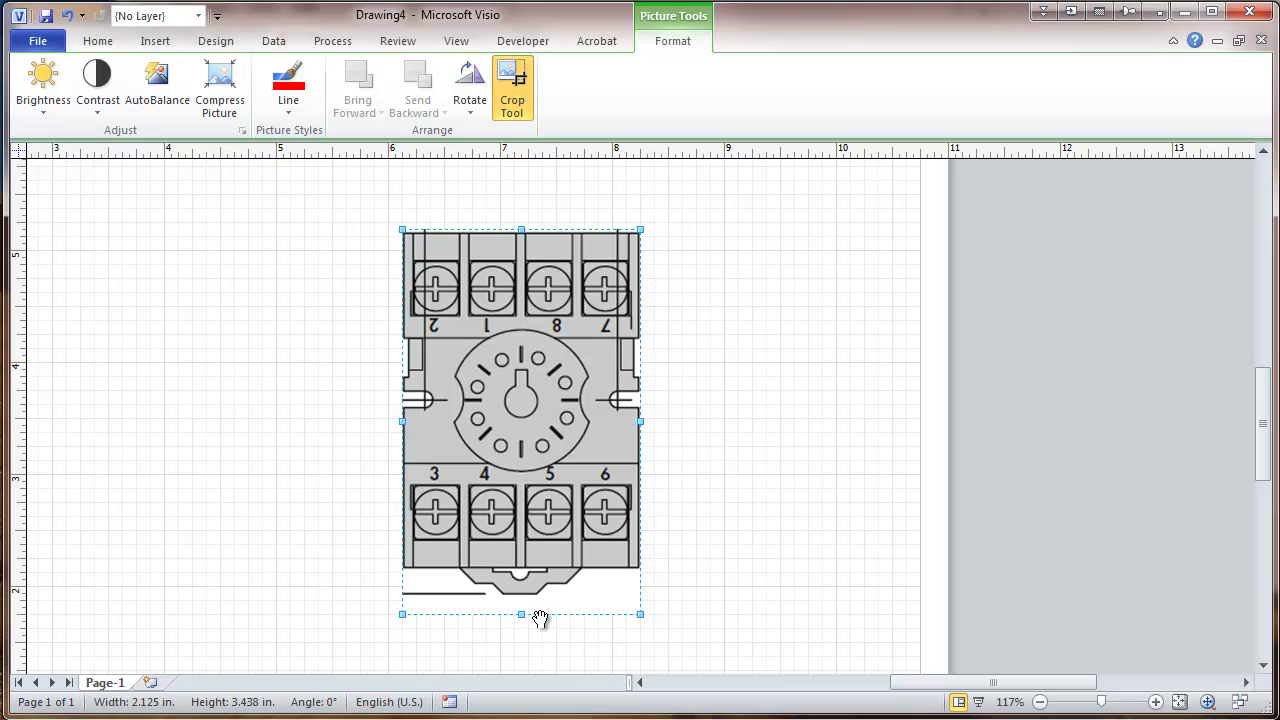
left_click_drag(525, 614, 521, 600)
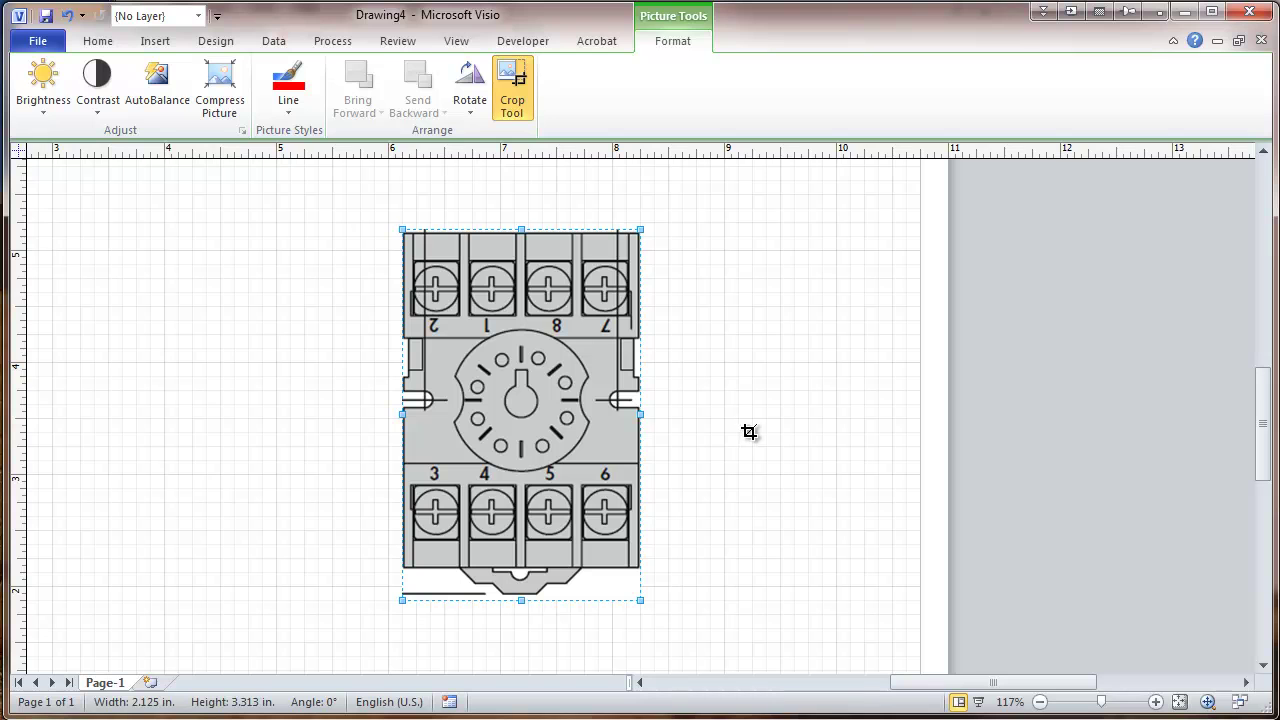
left_click_drag(522, 601, 521, 594)
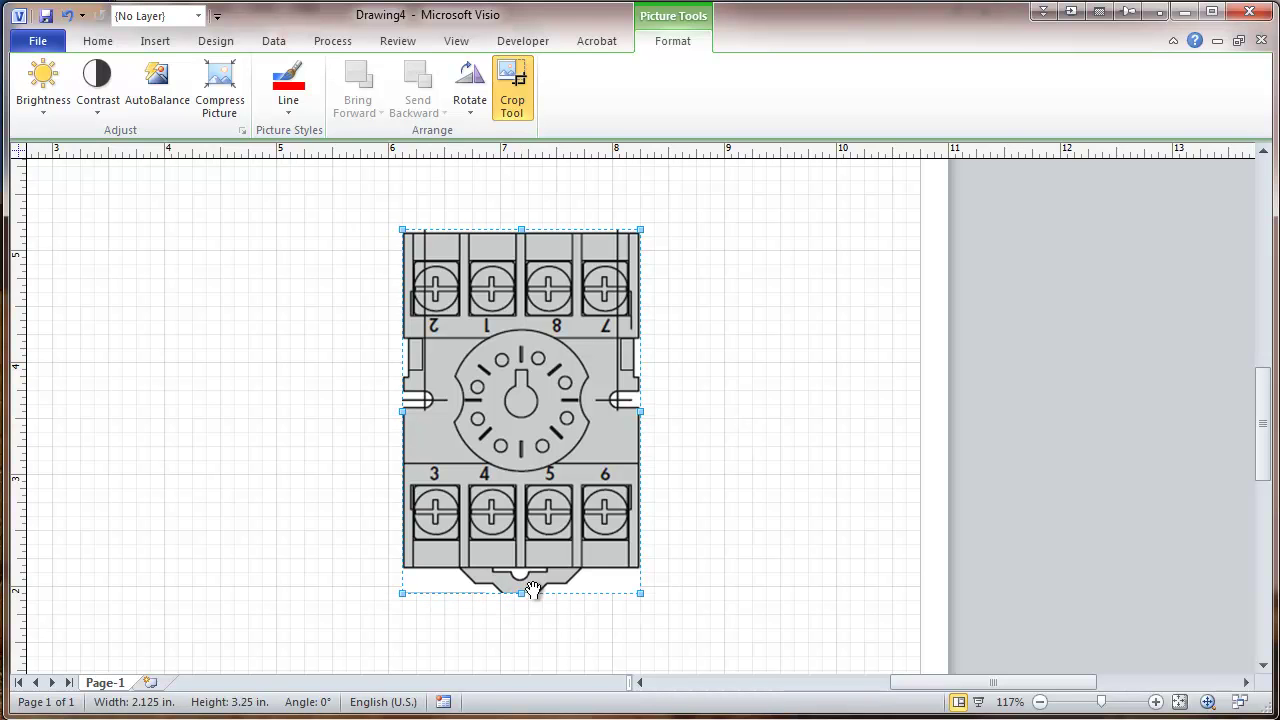
left_click(710, 430)
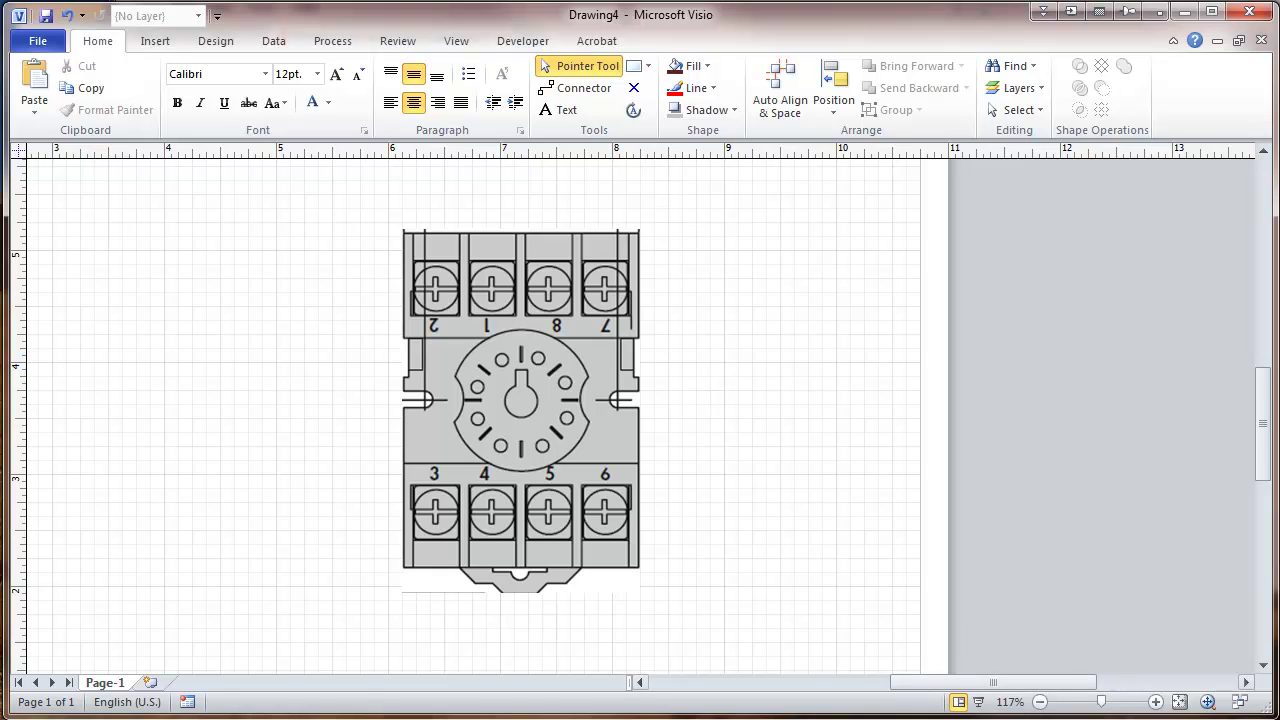
- Scale the cropped socket picture down to about 1.675 by 2.563 in. and place it in the right half of the page
left_click(1180, 703)
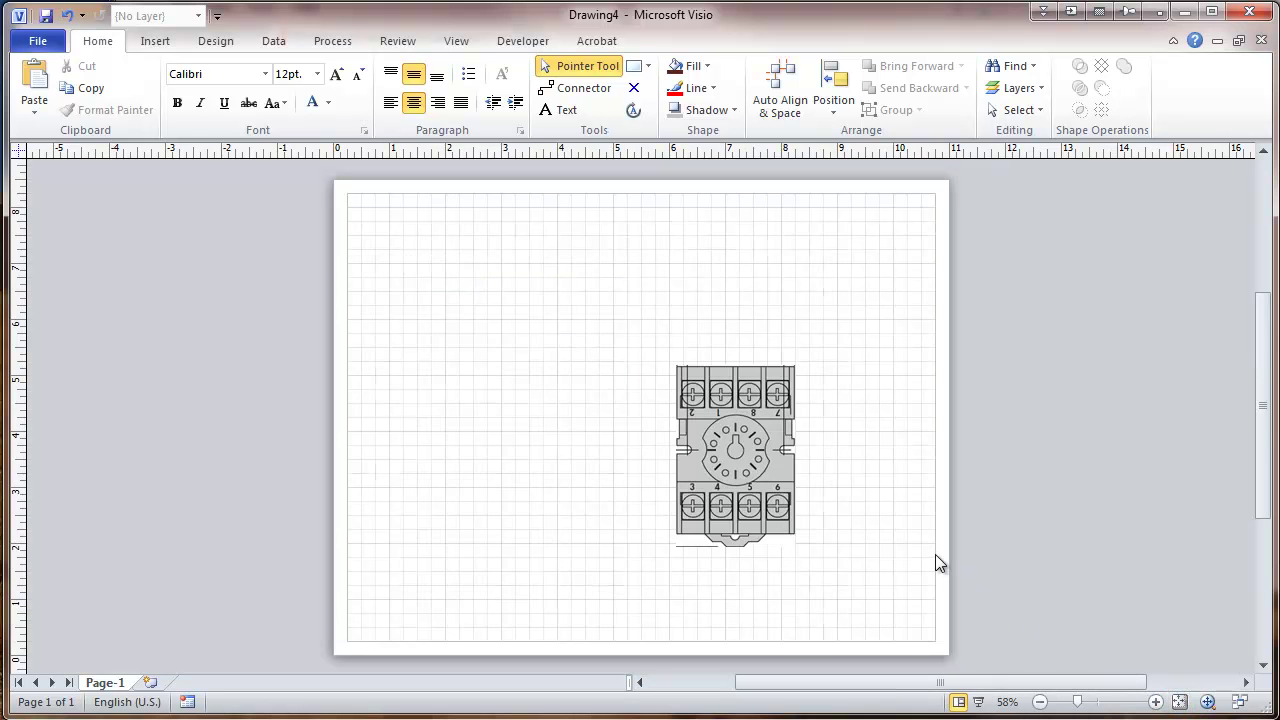
left_click(732, 450)
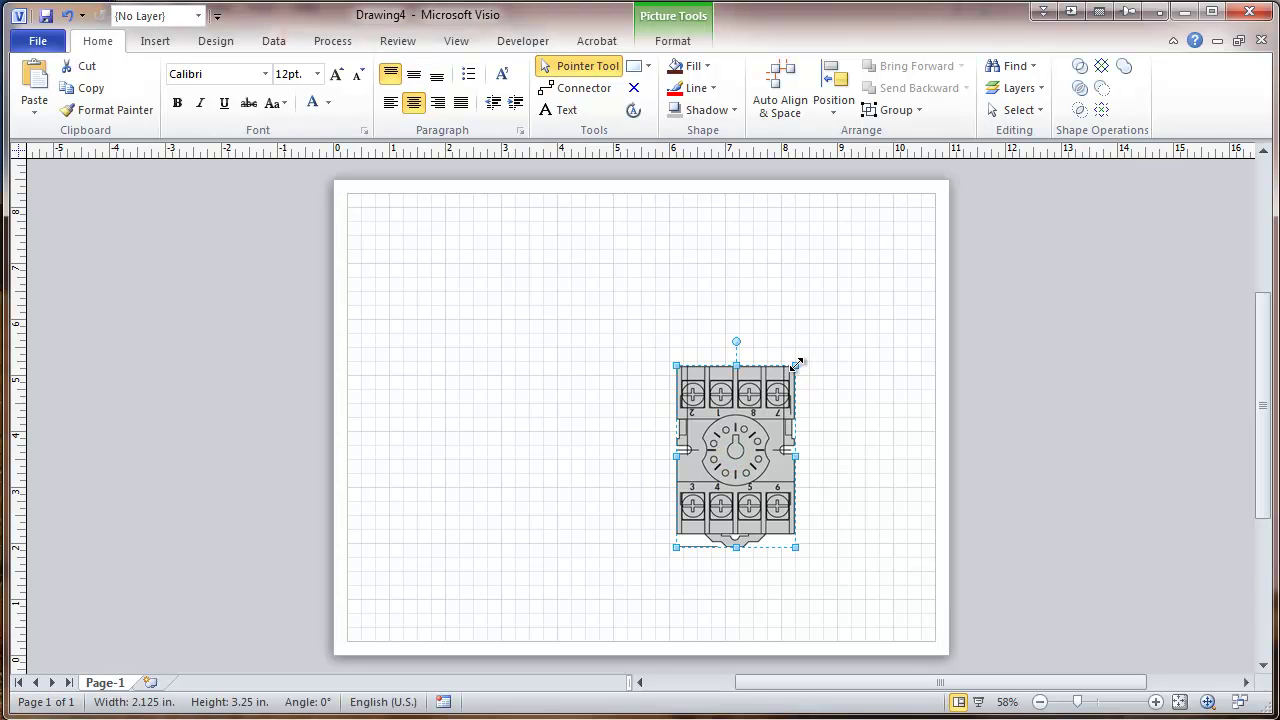
left_click_drag(795, 365, 772, 403)
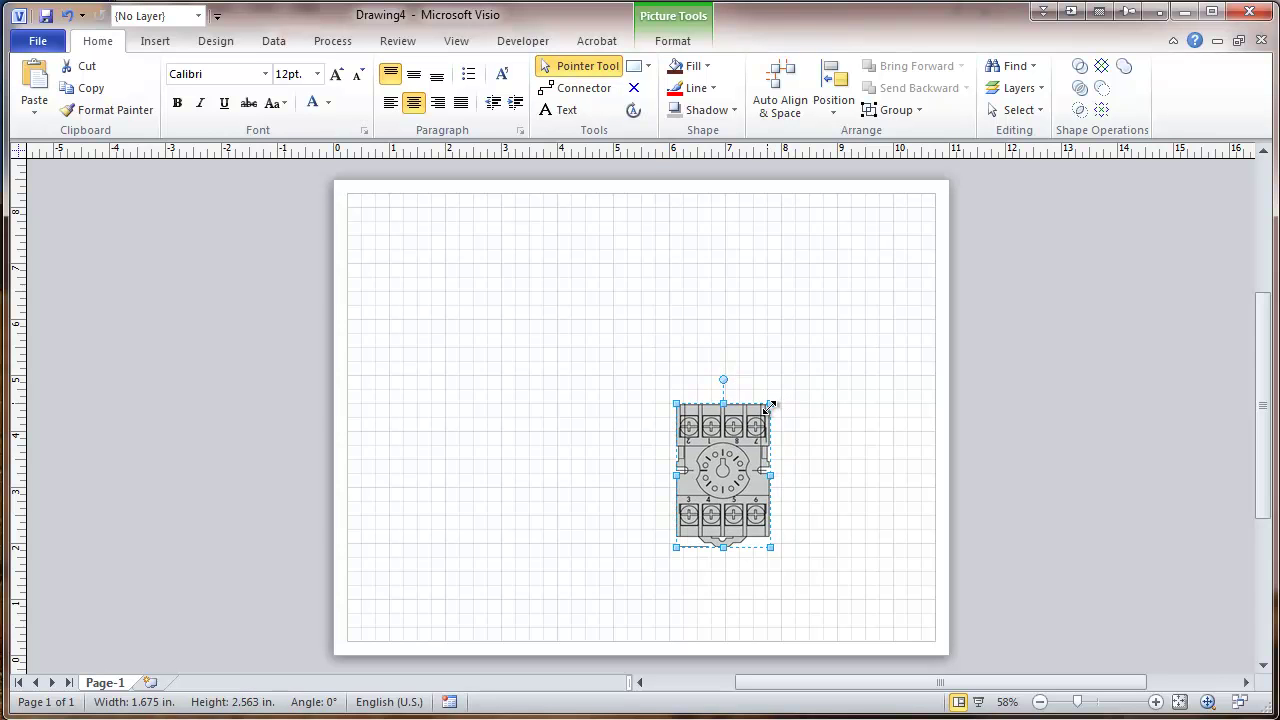
left_click_drag(724, 465, 790, 424)
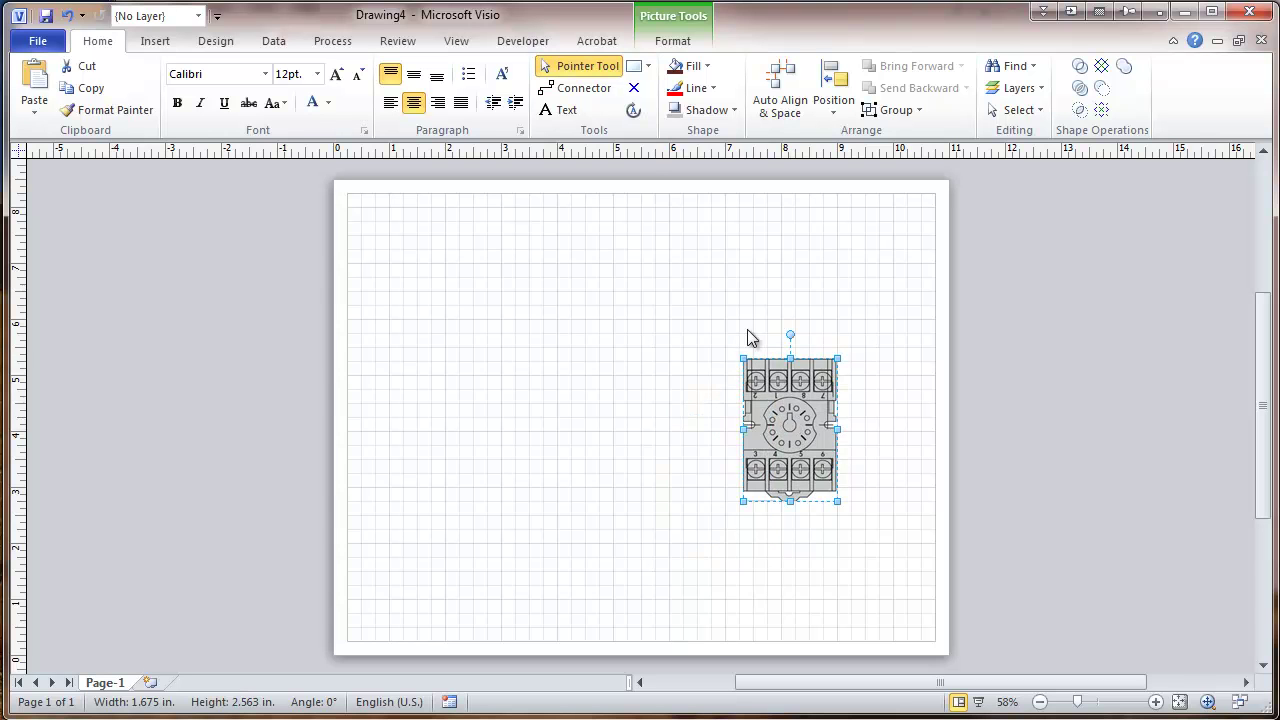
- Add connection points to the socket picture at the upper four screw terminals, numbered 2, 1, 8 and 7
left_click(1155, 702)
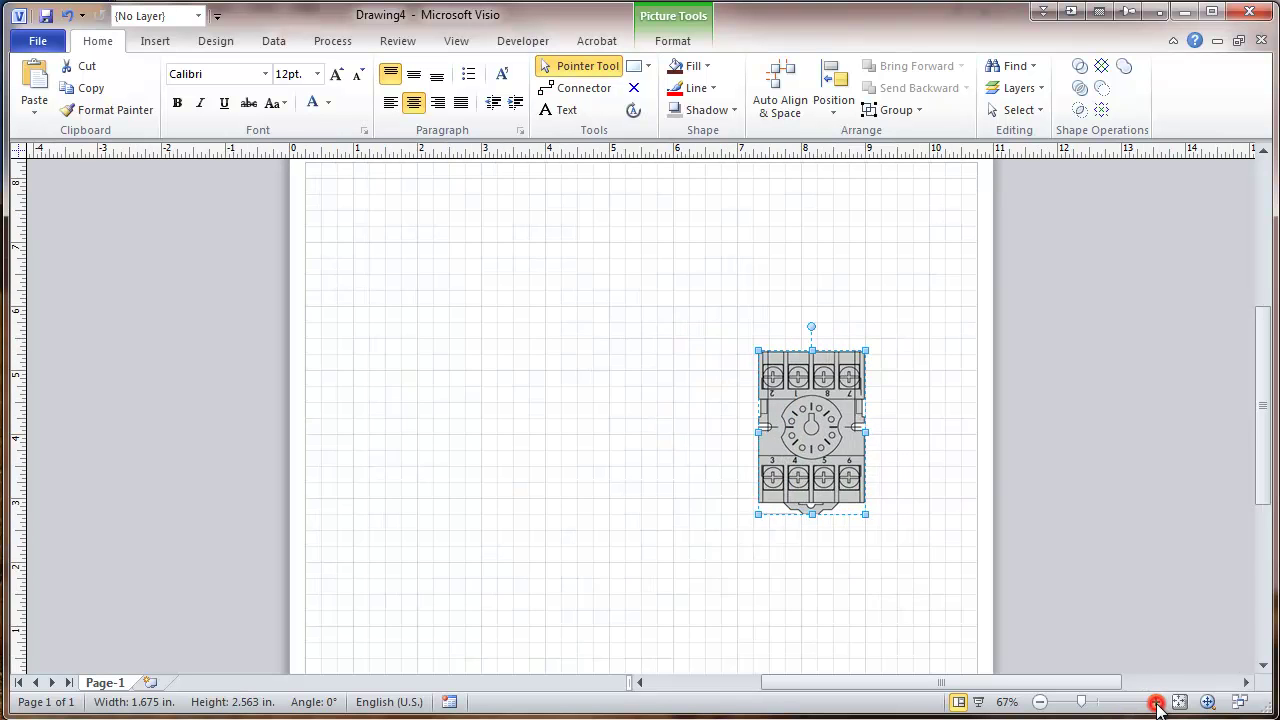
left_click(1155, 702)
left_click(1155, 702)
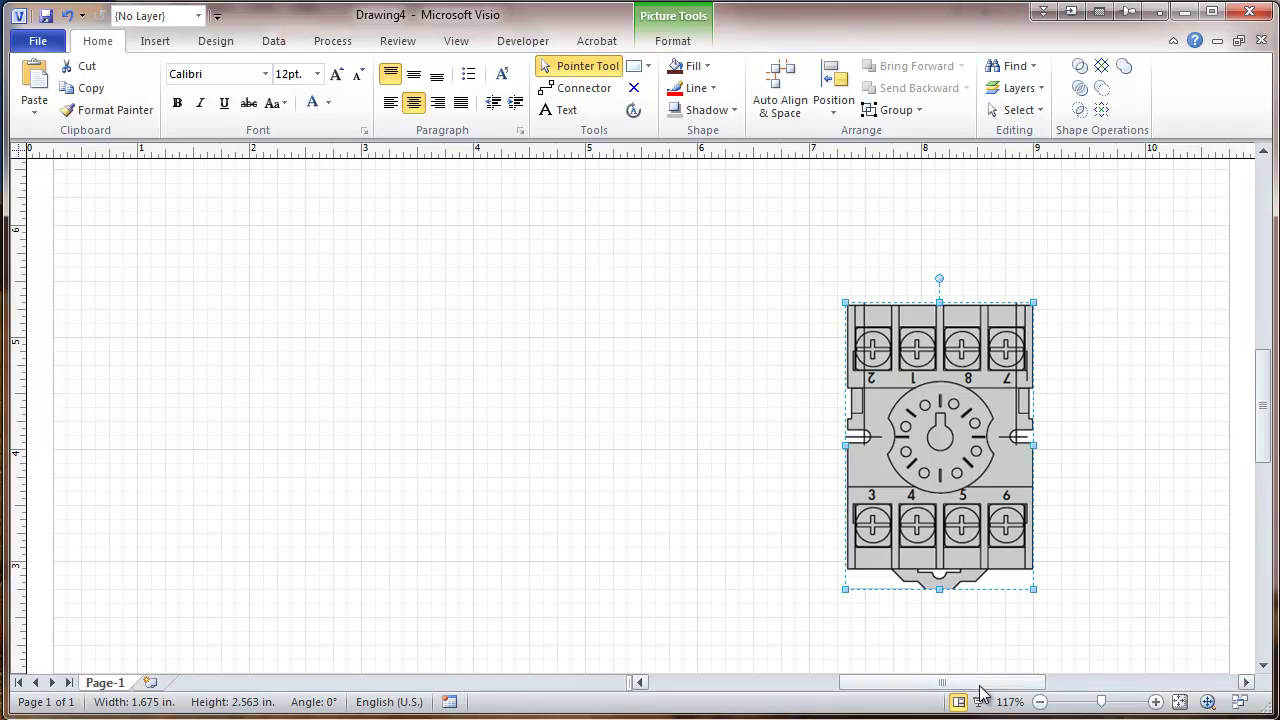
left_click_drag(980, 684, 1022, 685)
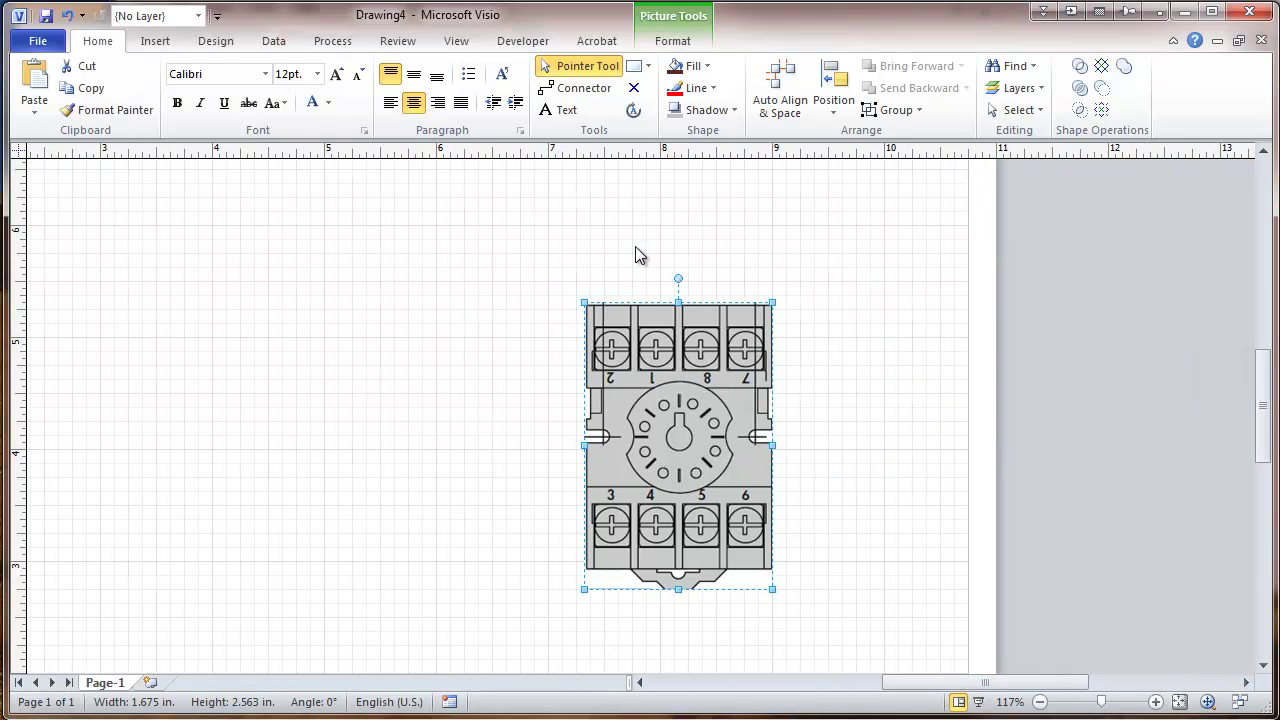
left_click(634, 89)
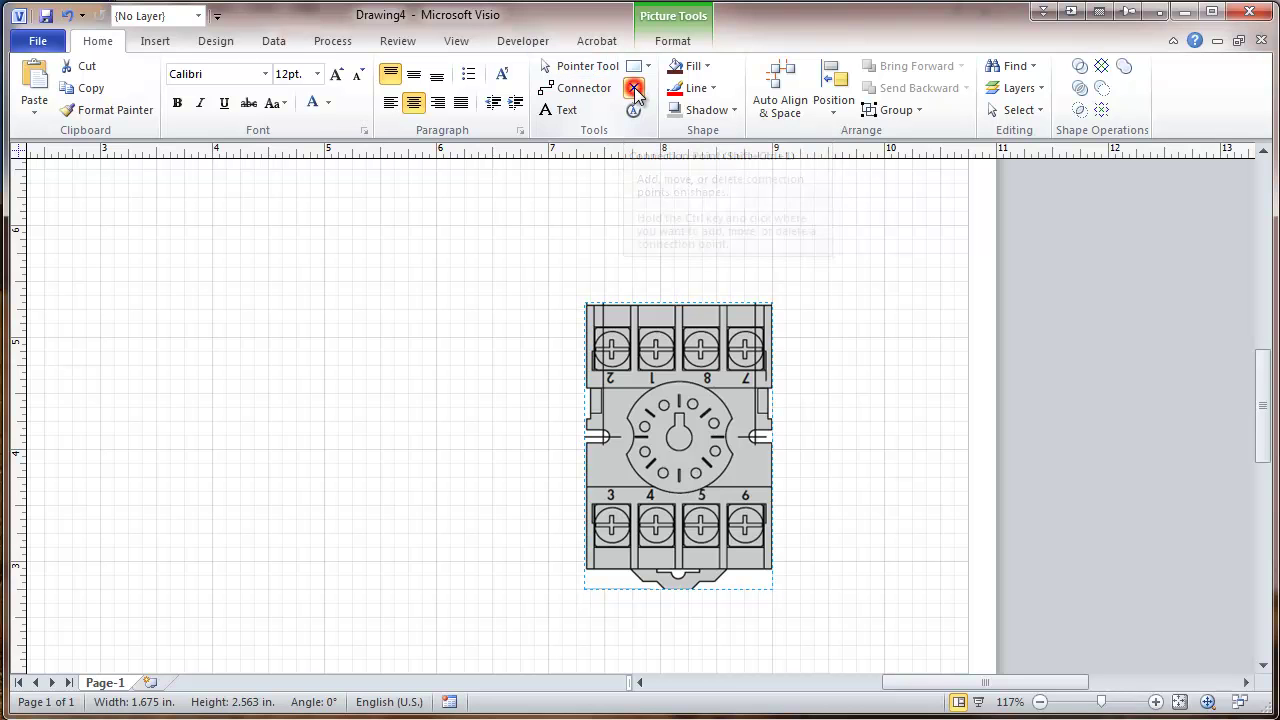
left_click(618, 331, "ctrl")
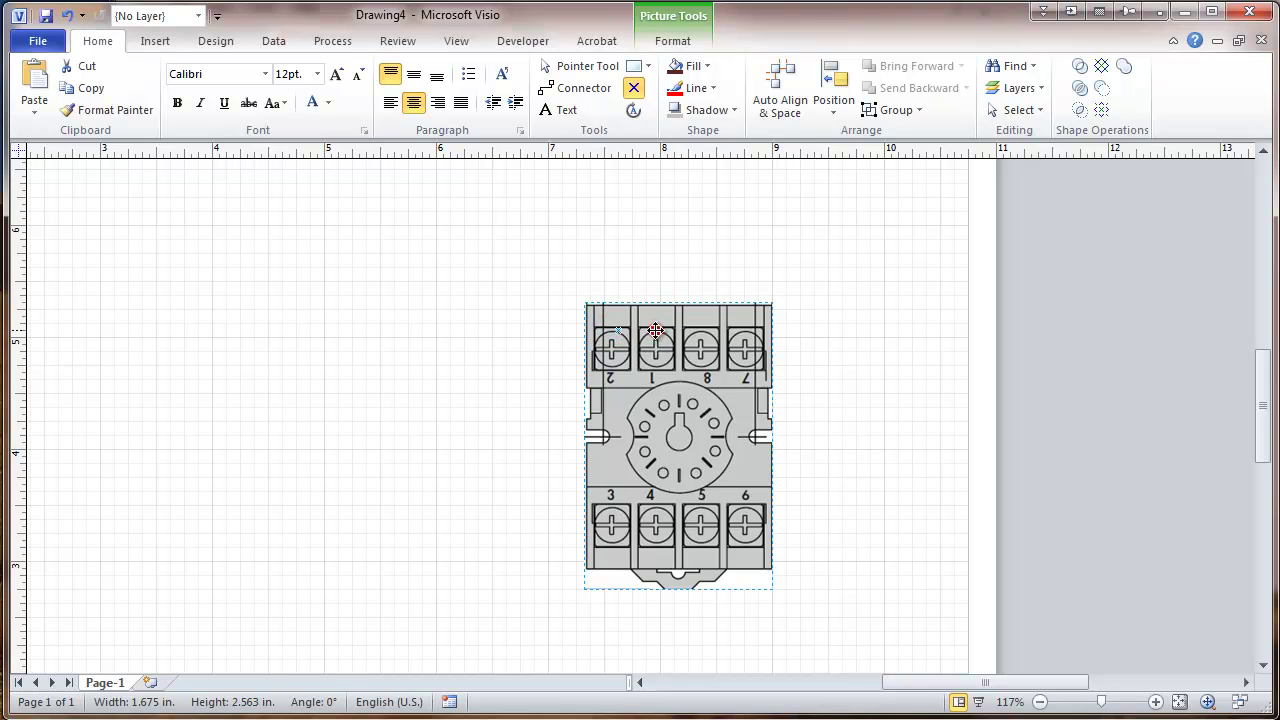
left_click(660, 331, "ctrl")
left_click(702, 331, "ctrl")
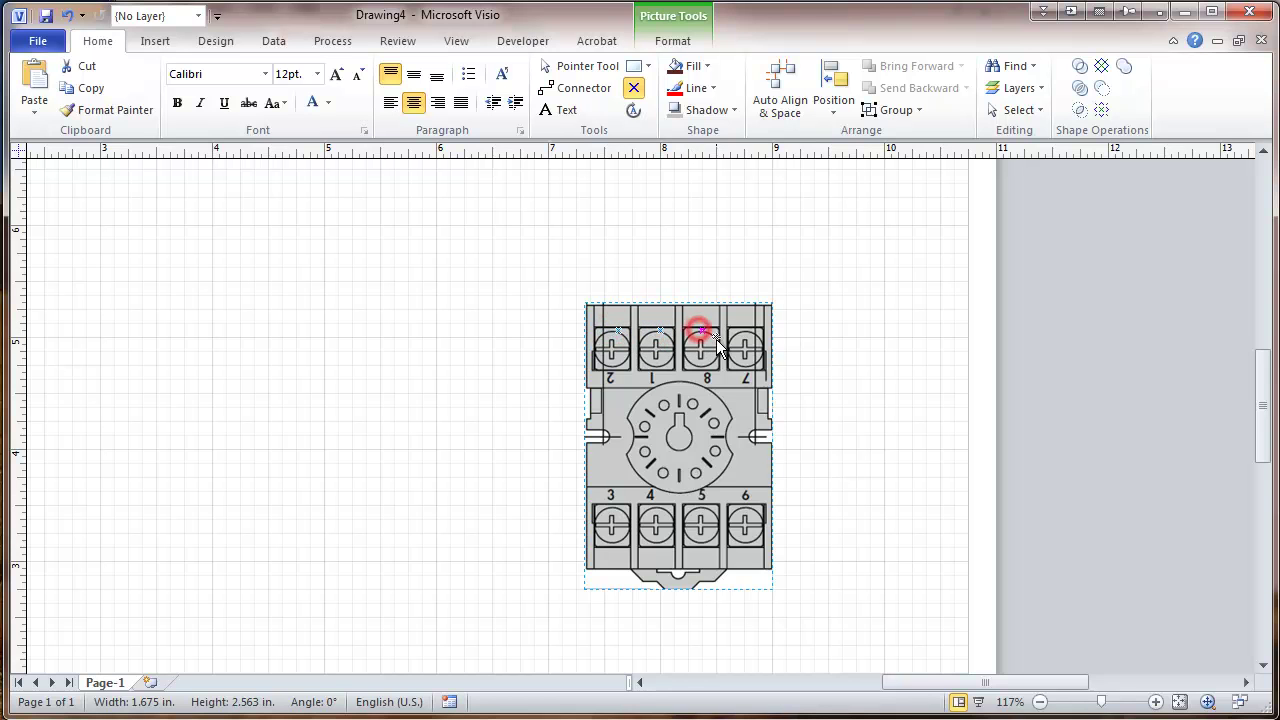
left_click(745, 332, "ctrl")
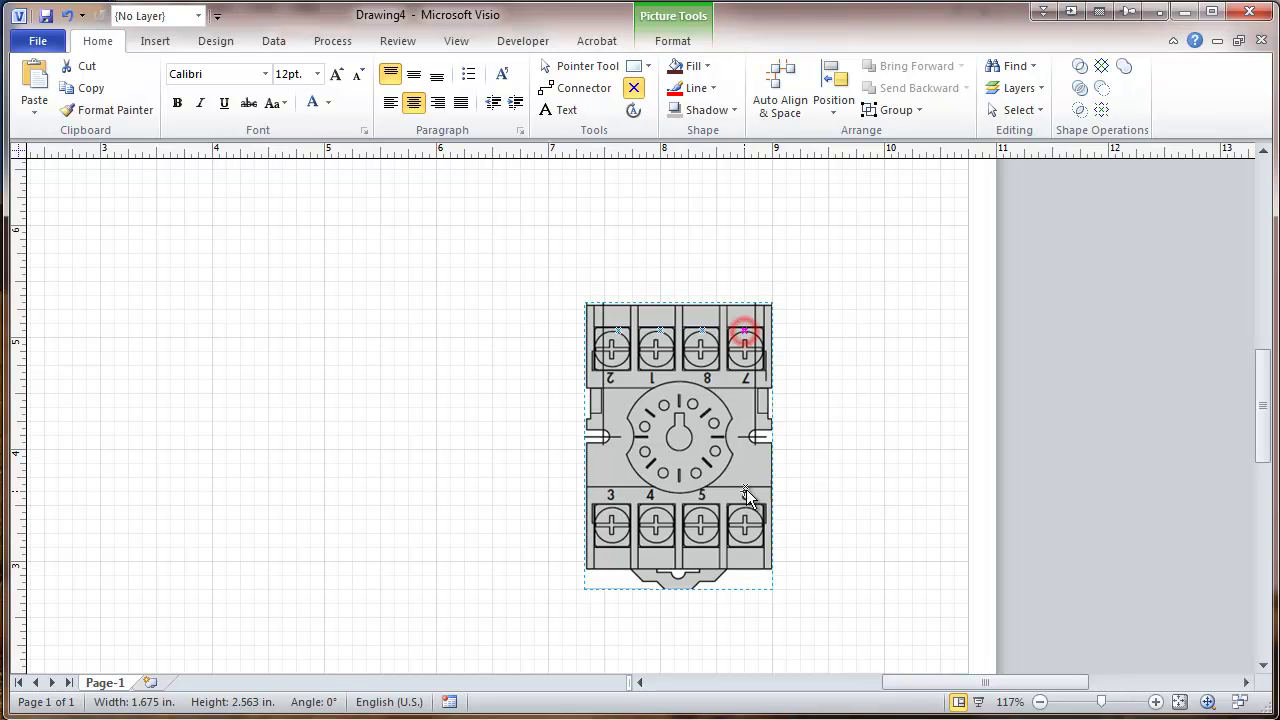
- Add connection points at the lower four screw terminals, numbered 3, 4, 5 and 6
left_click(611, 540, "ctrl")
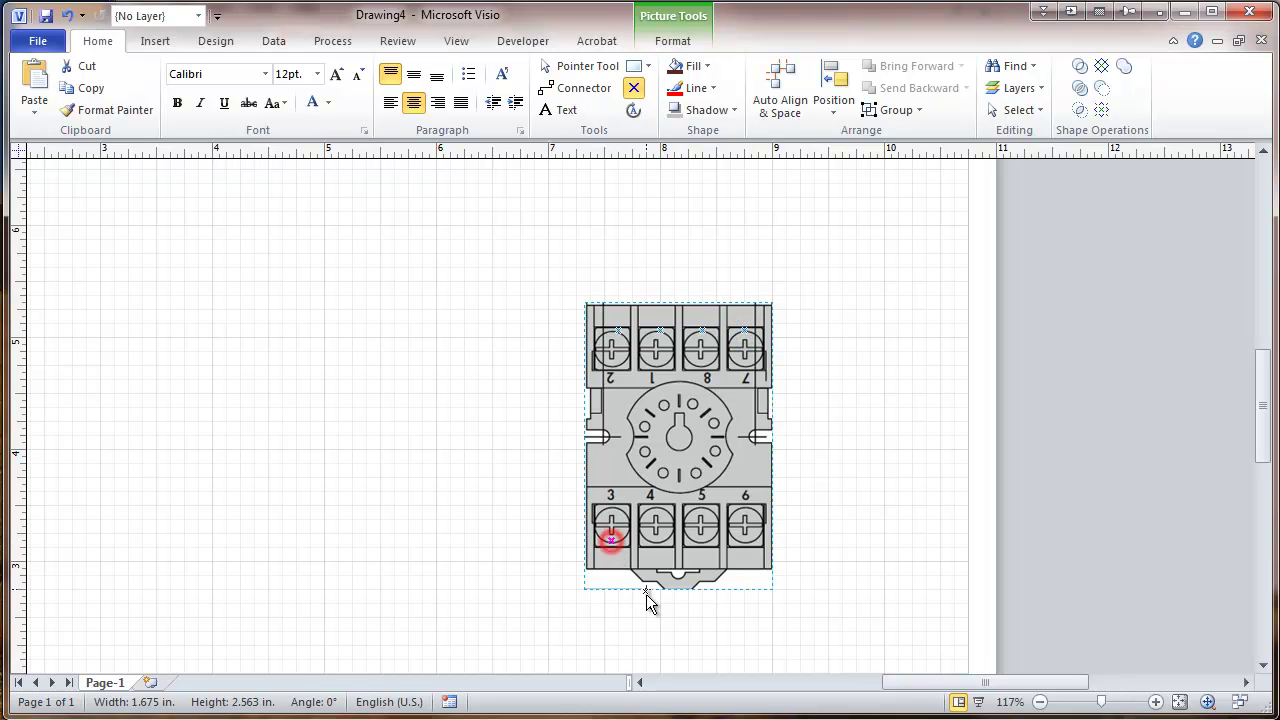
left_click(655, 540, "ctrl")
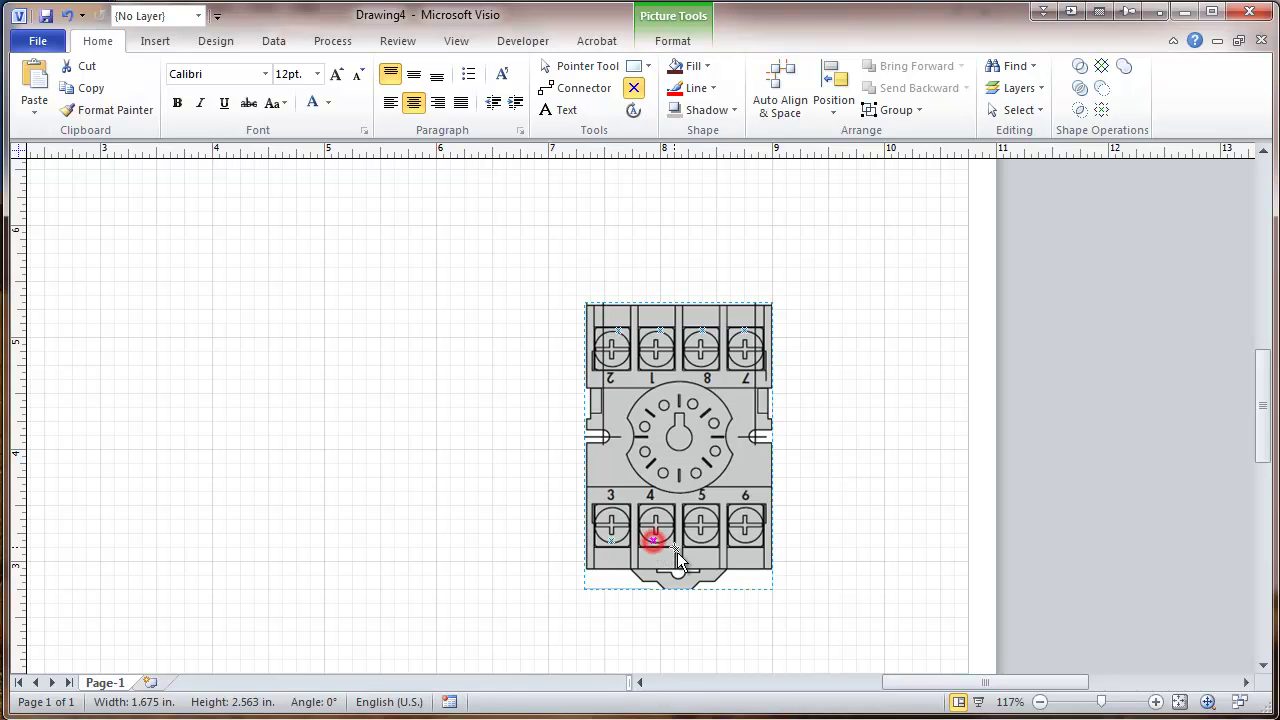
left_click(700, 540, "ctrl")
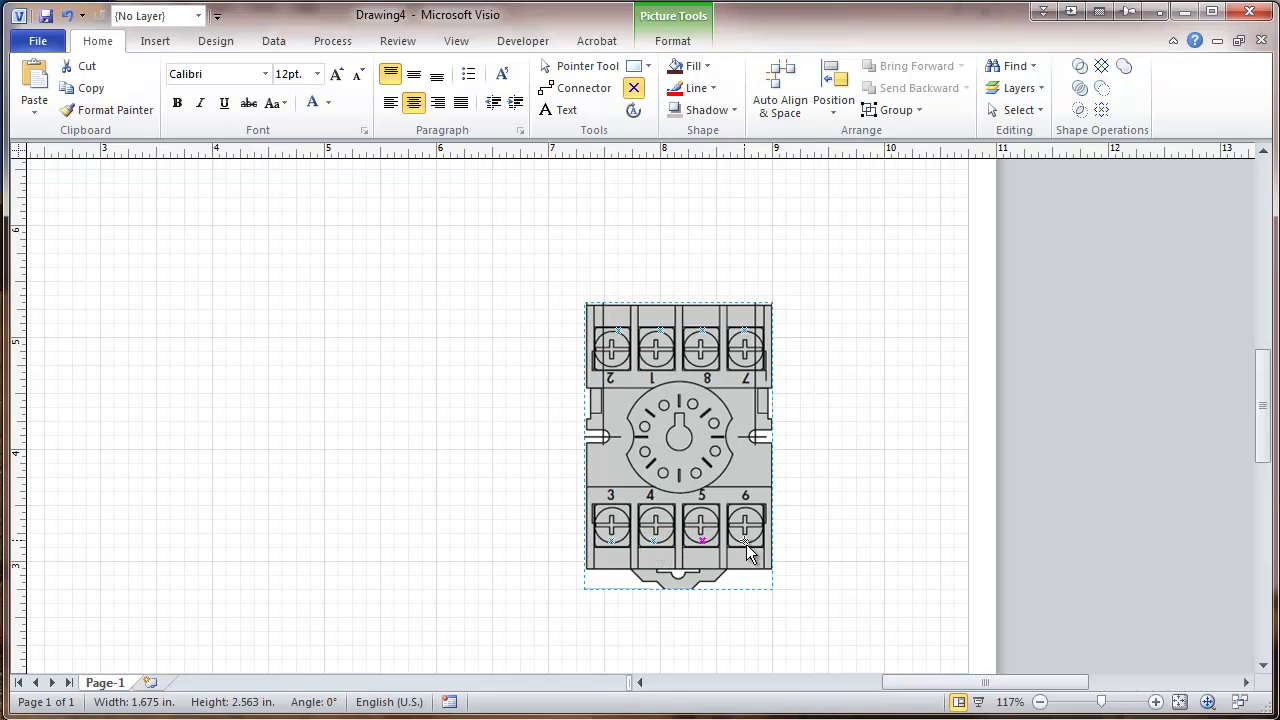
left_click(745, 540, "ctrl")
left_click(497, 396)
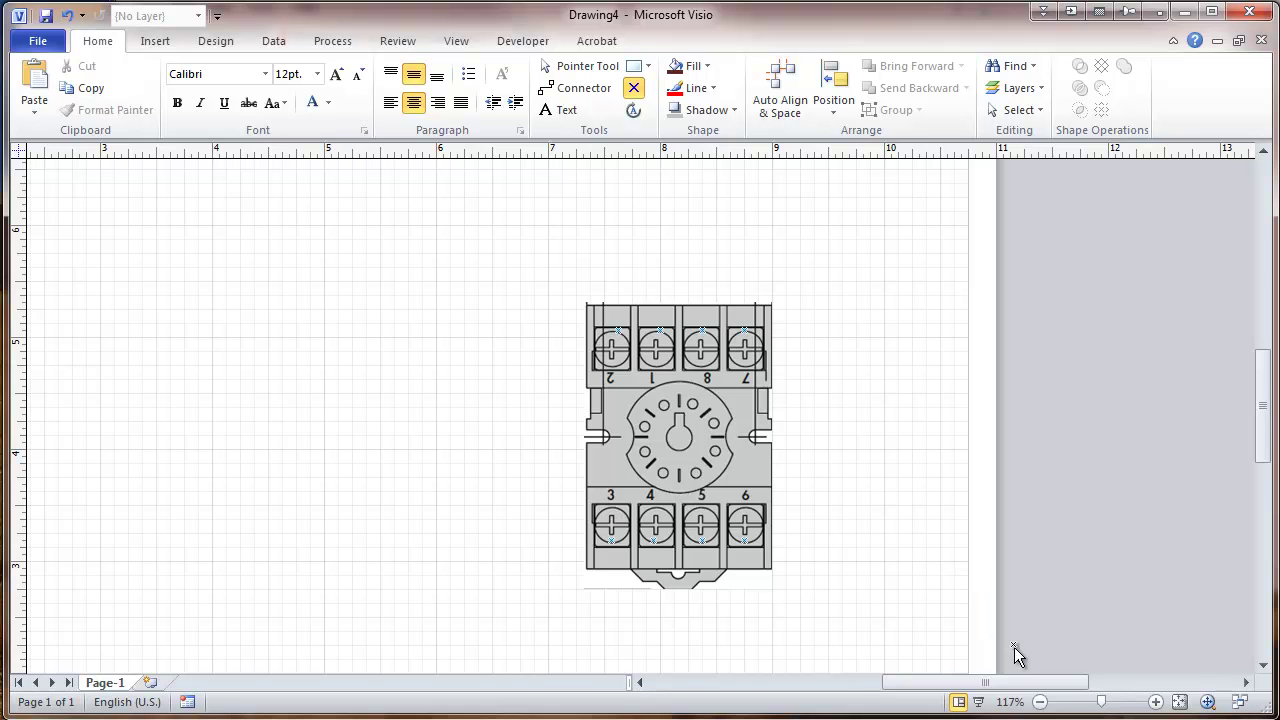
- Place a copy of the socket picture about 5 in. to the left of the original, at the same height
left_click(1040, 702)
left_click(1040, 702)
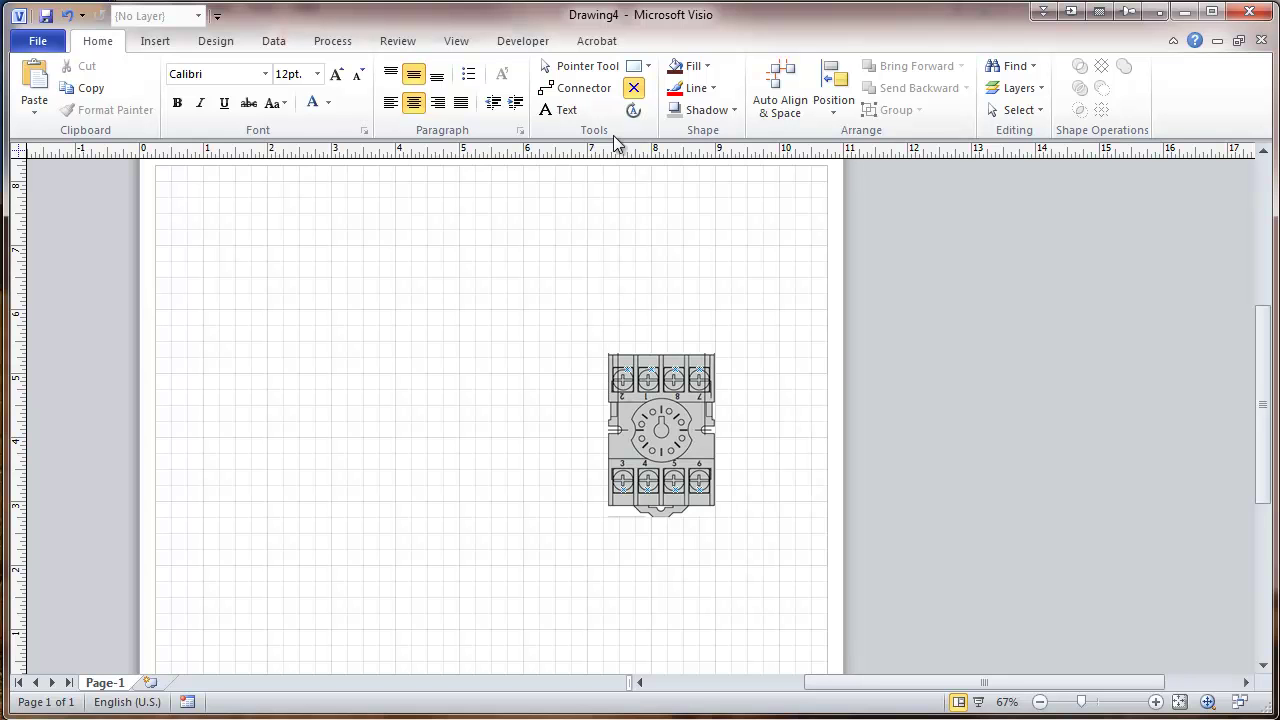
left_click(572, 66)
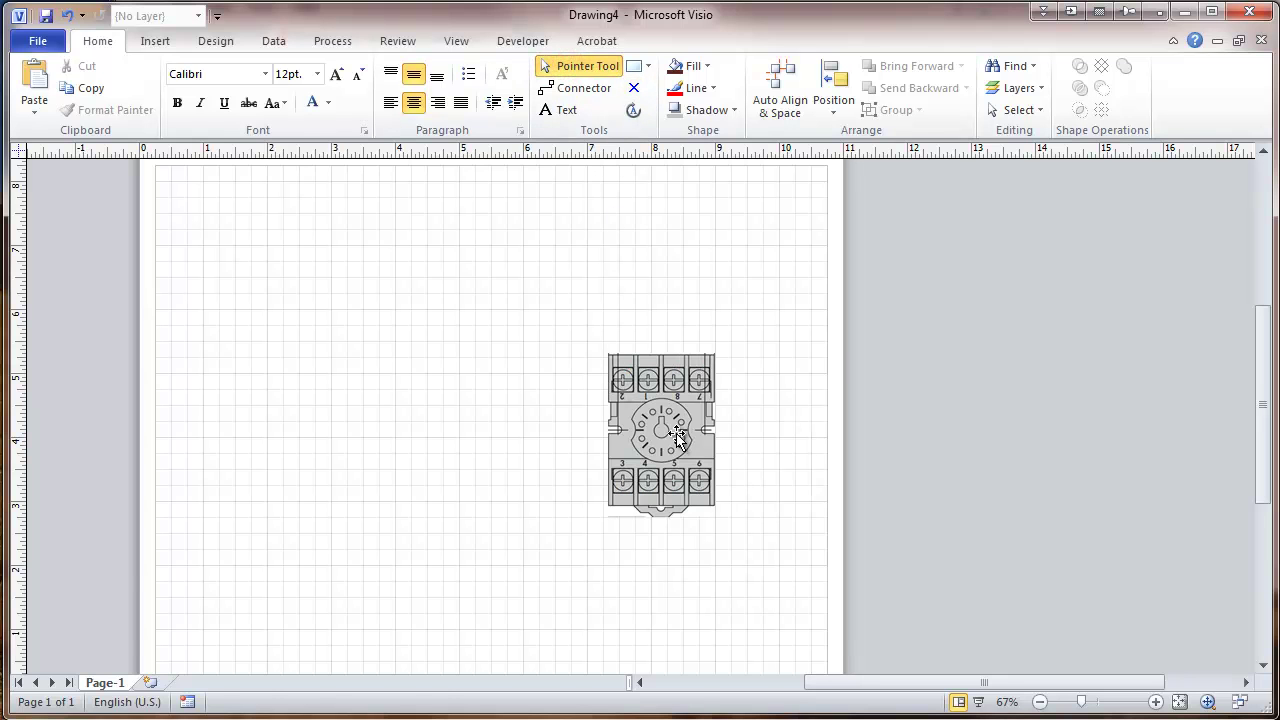
left_click_drag(677, 437, 343, 433)
left_click(434, 401)
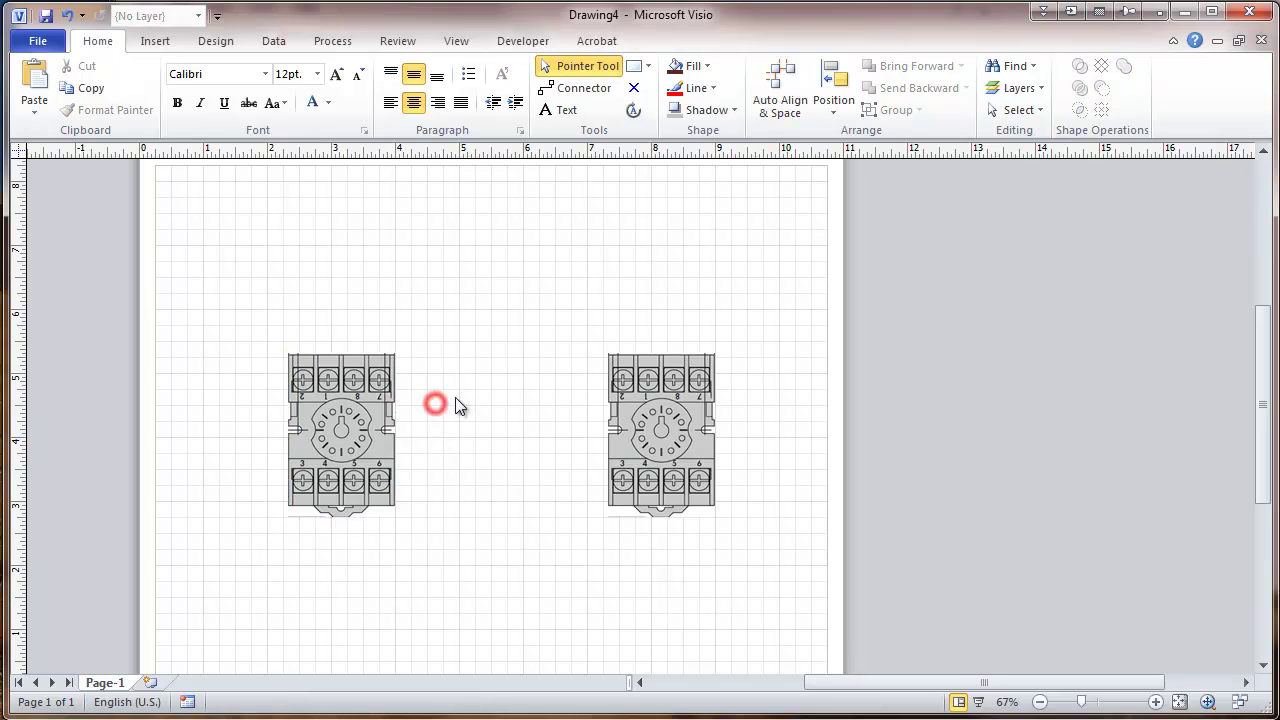
- Connect terminal 2 of the left socket to terminal 1 of the right socket, raising the connector's horizontal run about 0.5 in
left_click(593, 93)
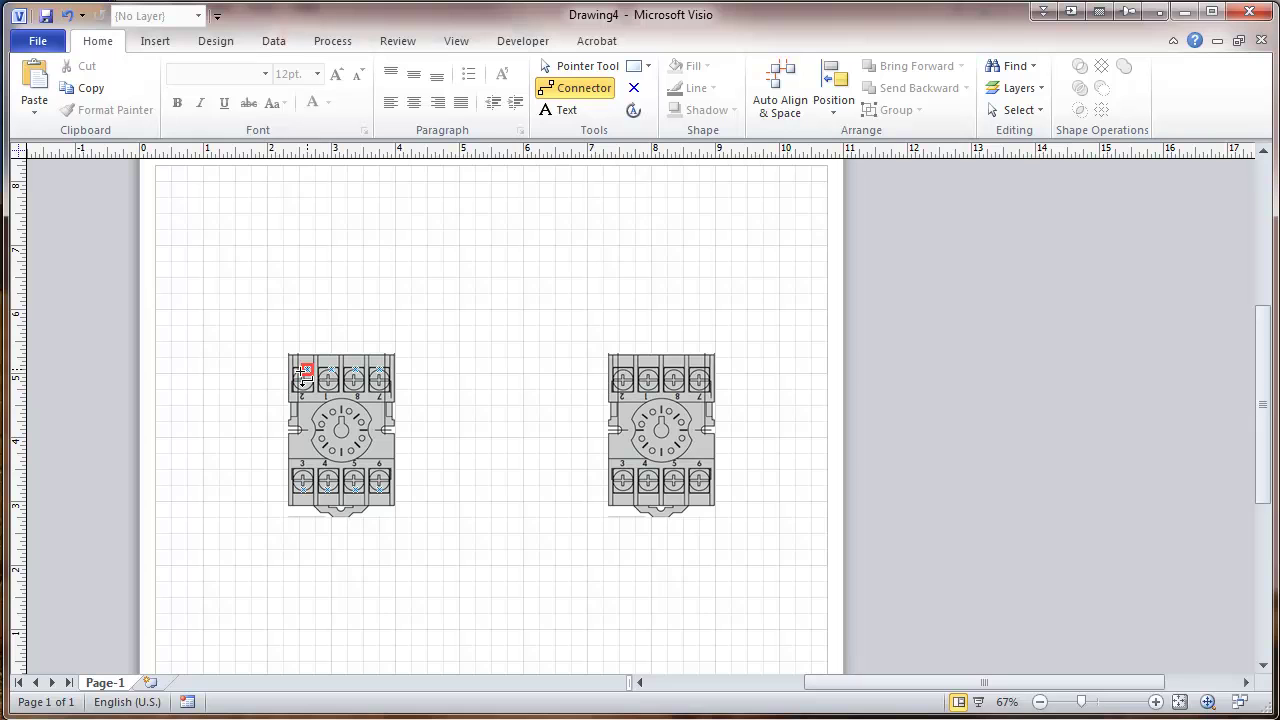
left_click_drag(302, 370, 291, 294)
left_click_drag(644, 367, 644, 377)
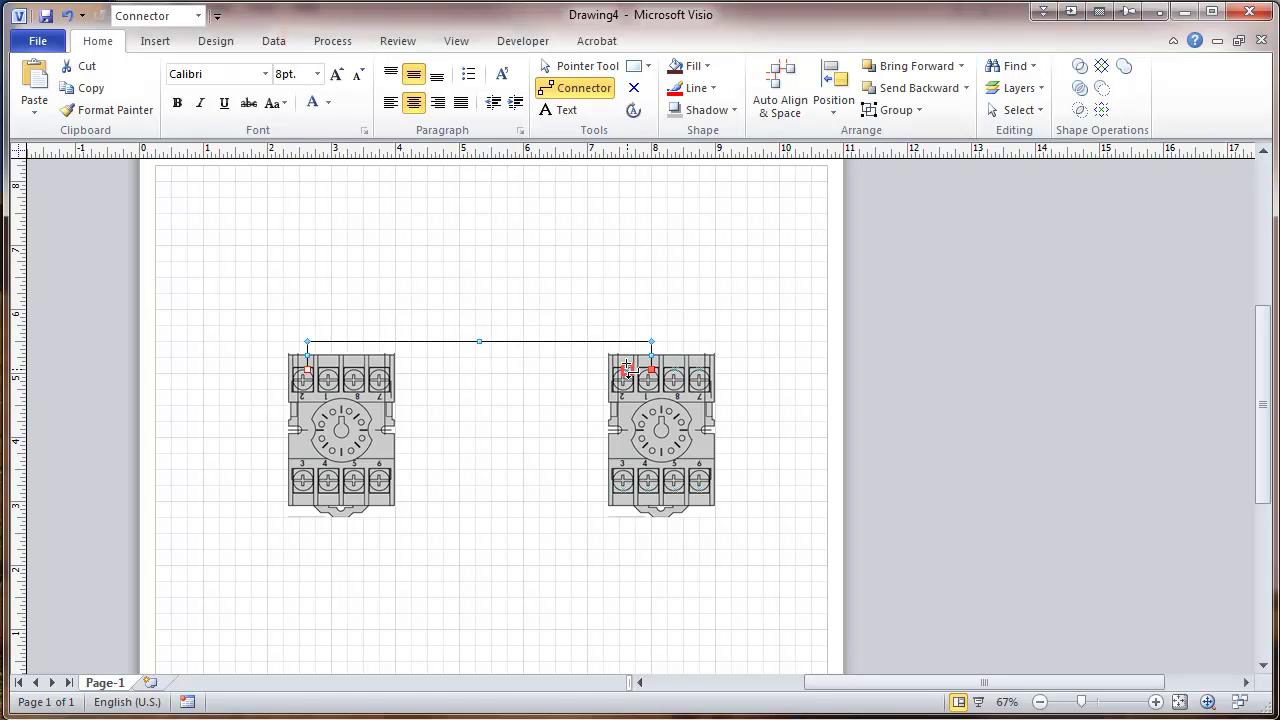
left_click_drag(479, 345, 479, 309)
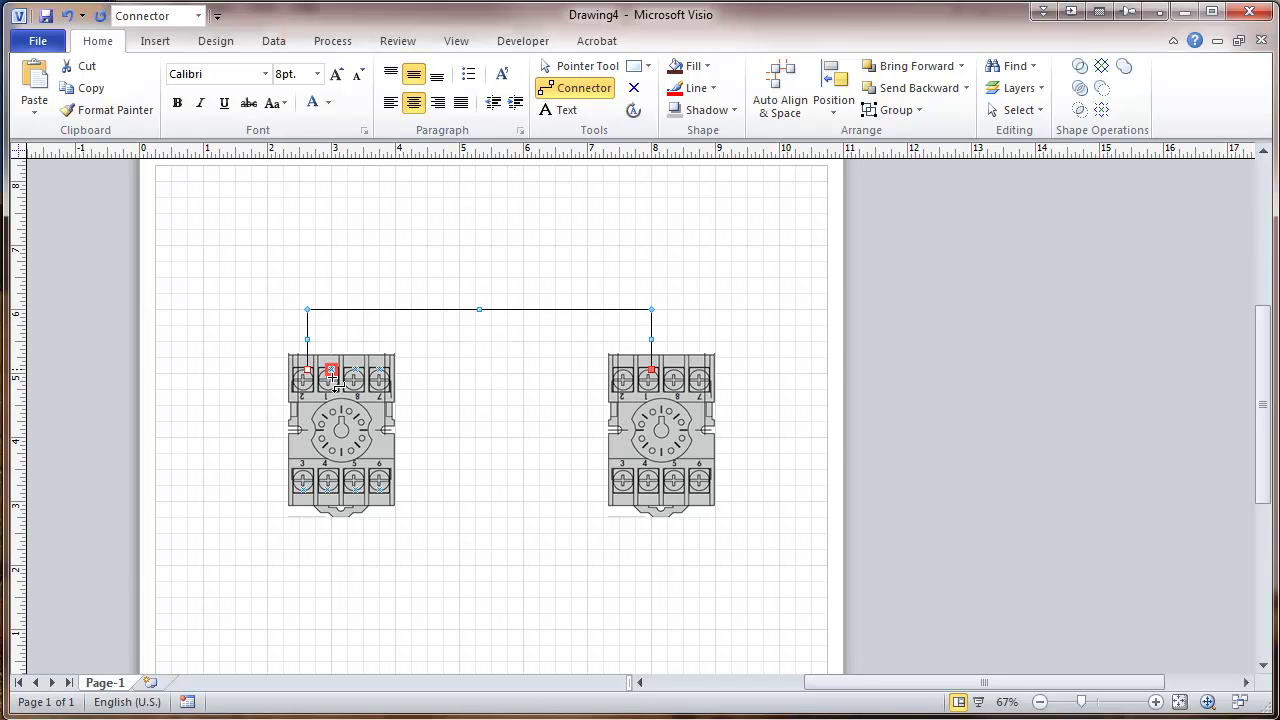
- Connect the left socket's terminal 1 to the right socket's terminal 4, routing over the left socket, down between both and under the right one
left_click_drag(332, 377, 558, 646)
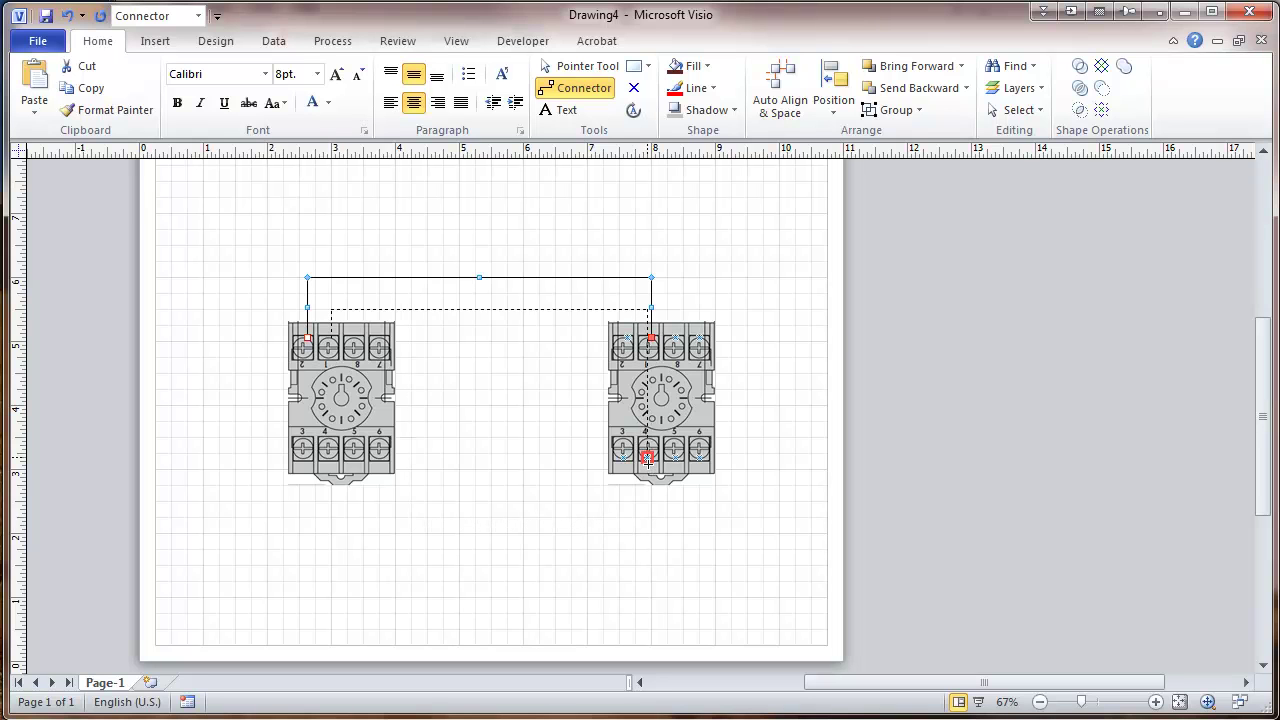
left_click_drag(648, 460, 648, 460)
left_click_drag(490, 310, 493, 517)
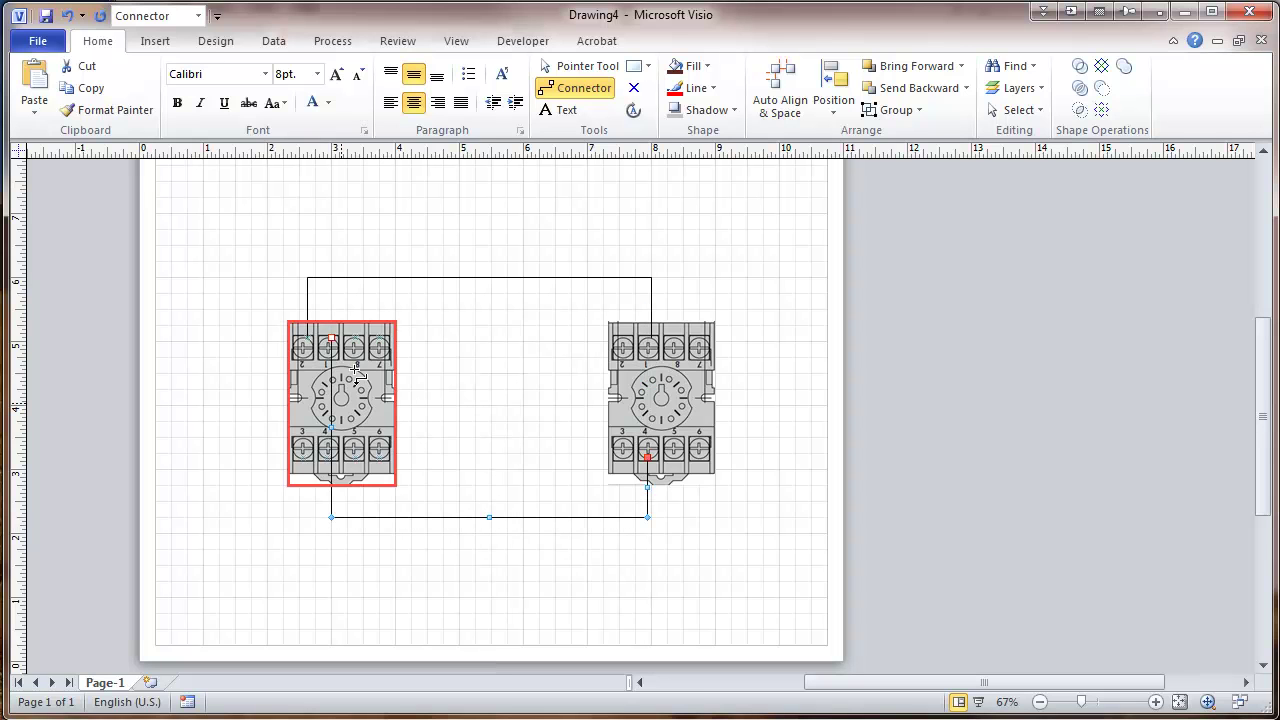
left_click_drag(333, 426, 557, 424)
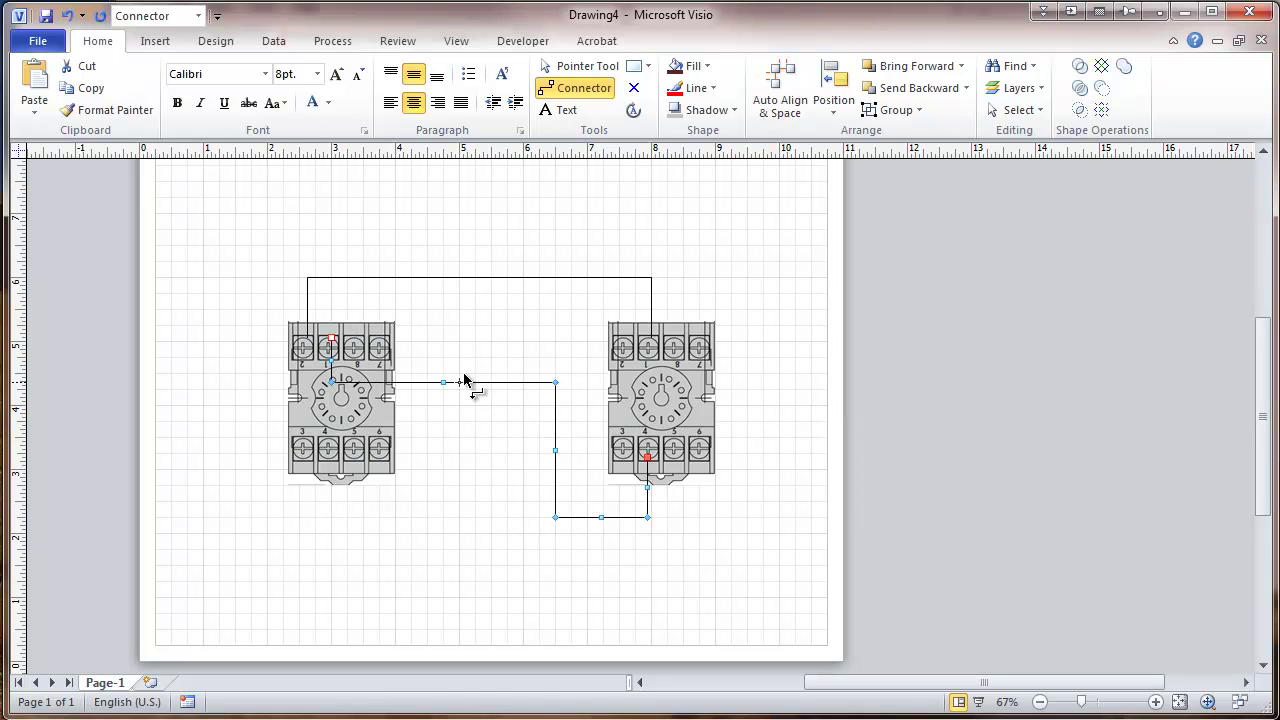
left_click_drag(443, 385, 441, 303)
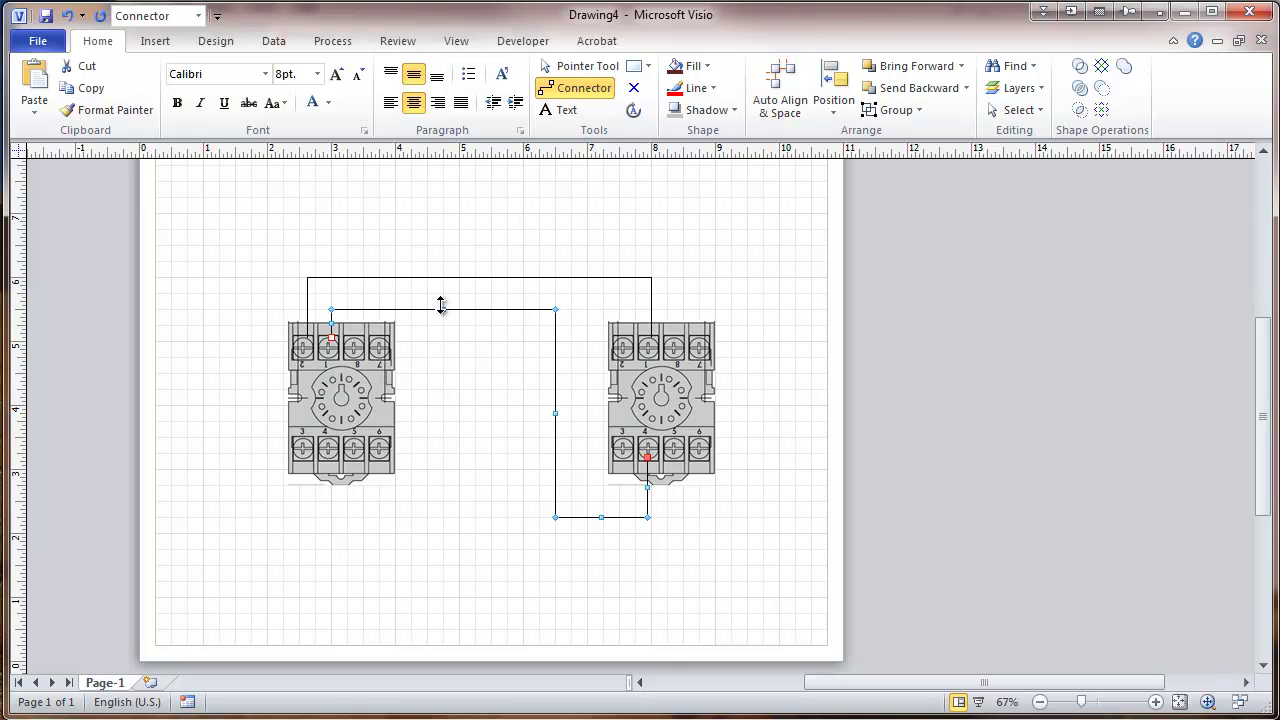
left_click(466, 472)
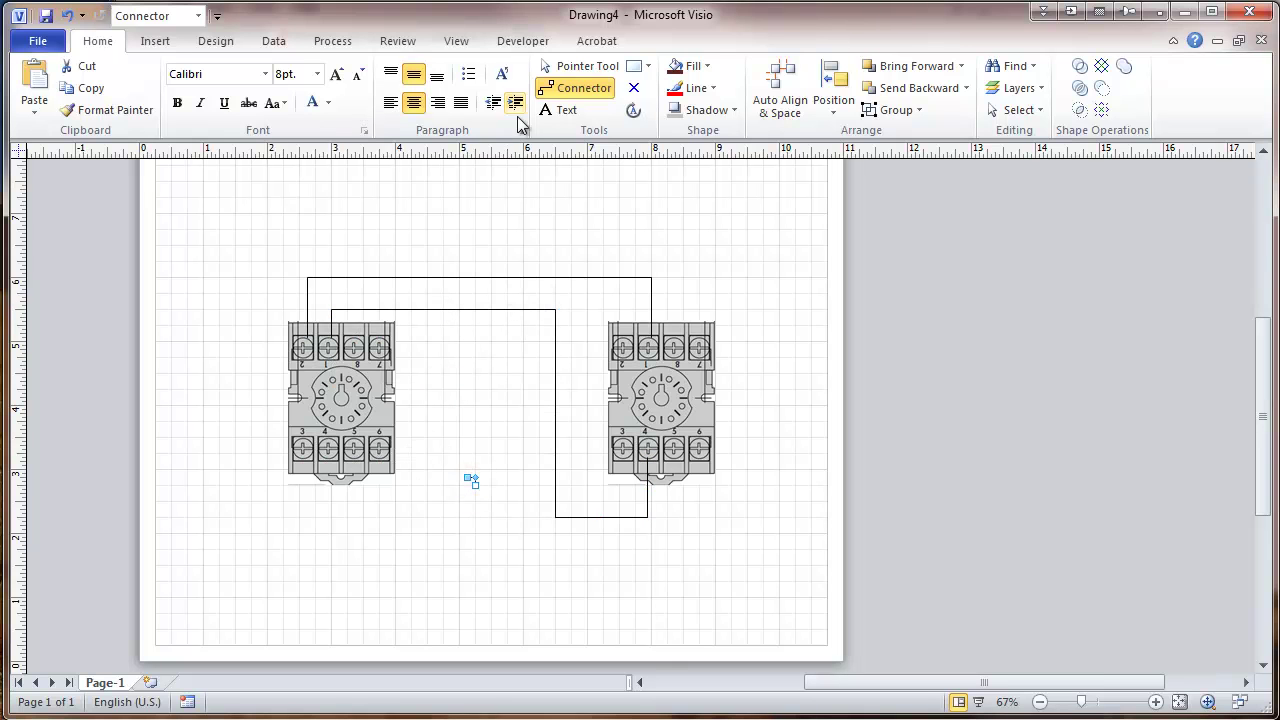
- Set the line weight of both connectors between the sockets to 3 pt
left_click(572, 66)
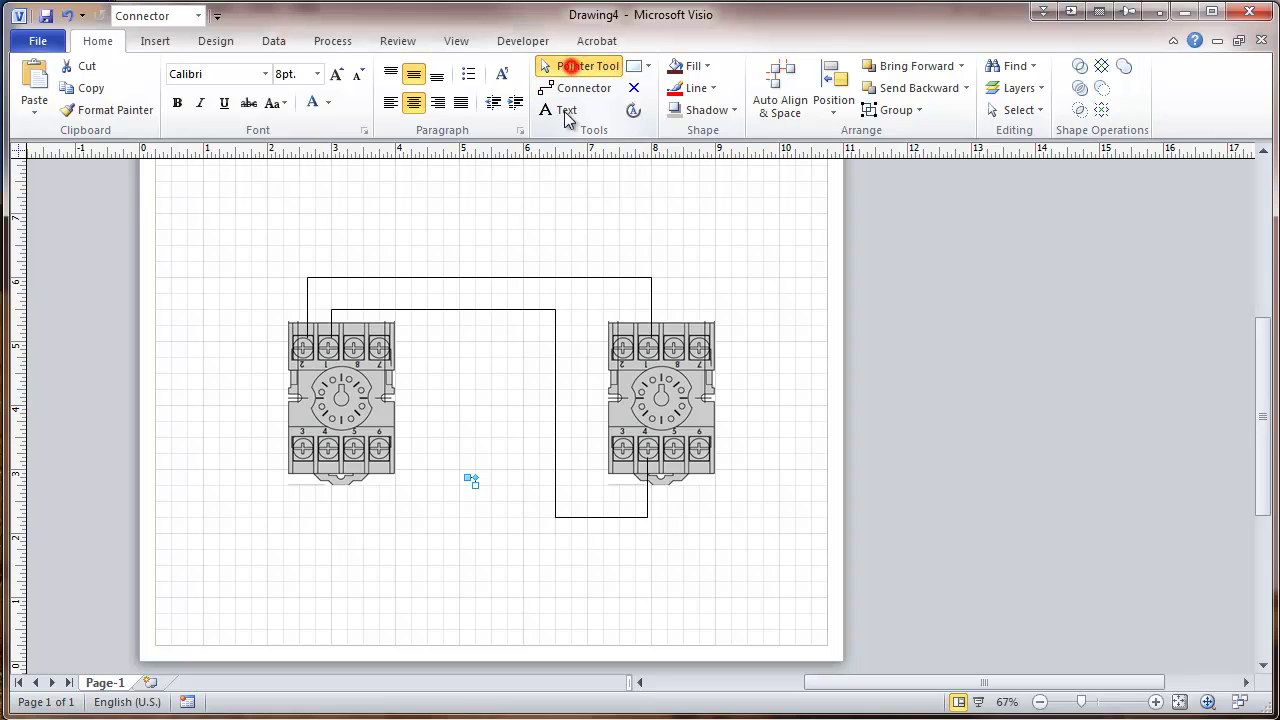
left_click(479, 280)
left_click(471, 309, "shift")
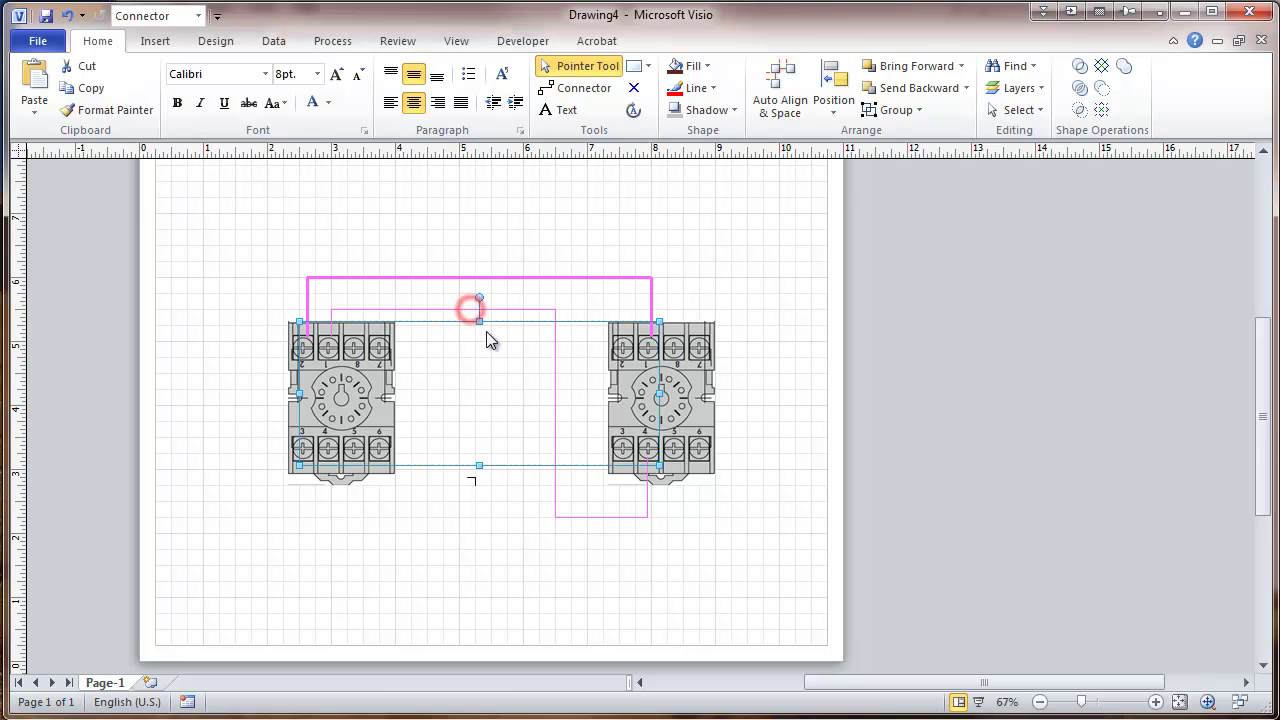
left_click(715, 89)
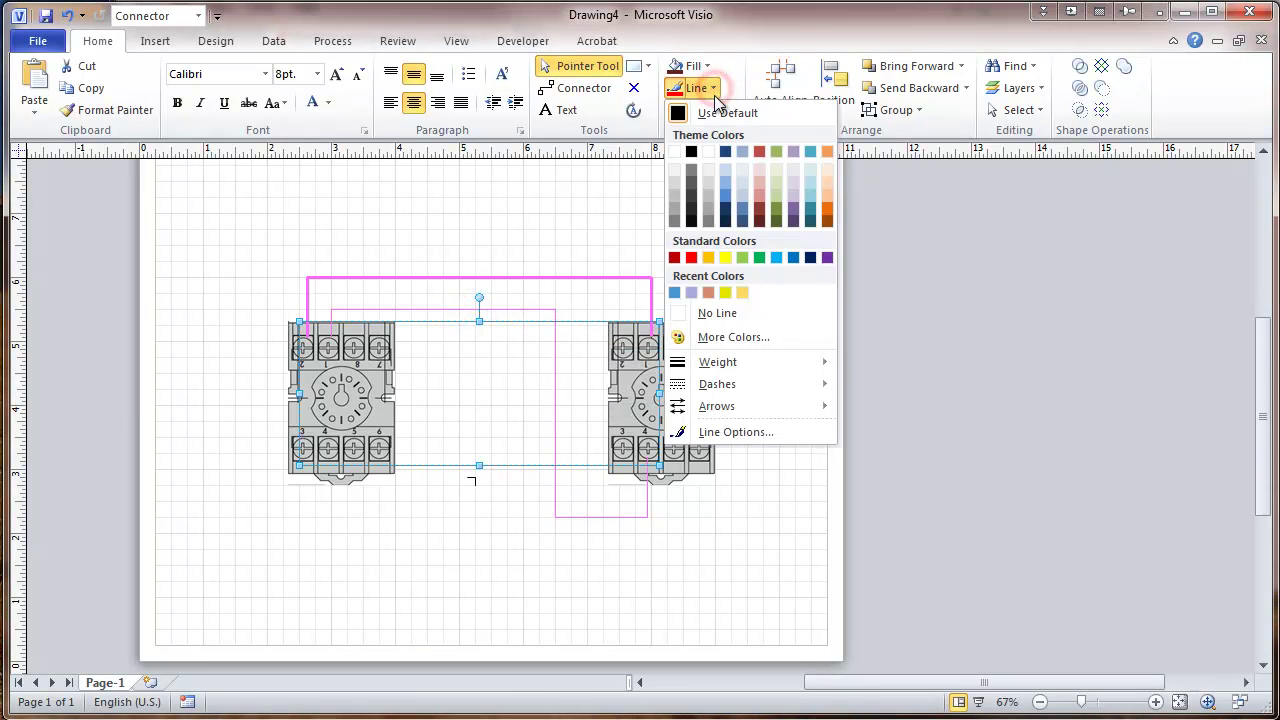
mouse_move(726, 370)
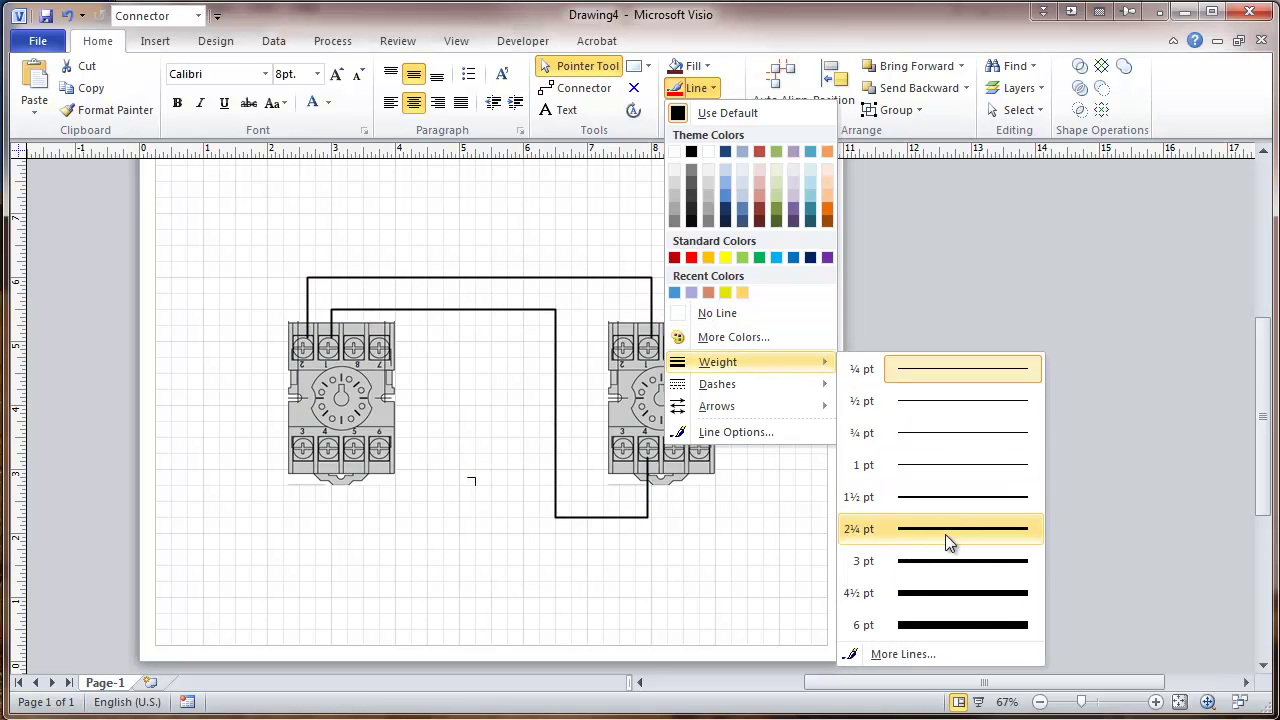
left_click(945, 561)
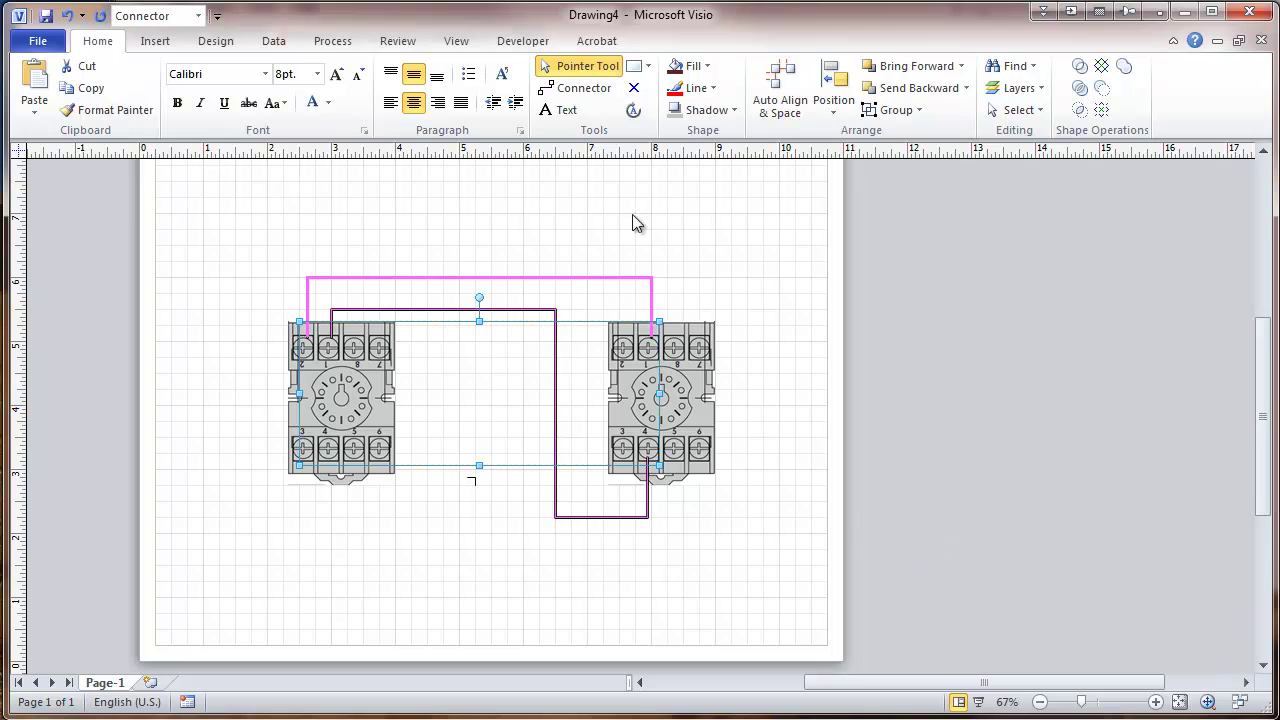
left_click(569, 188)
- Color the connector between the left socket's terminal 2 and the right socket's terminal 1 standard red
left_click(539, 278)
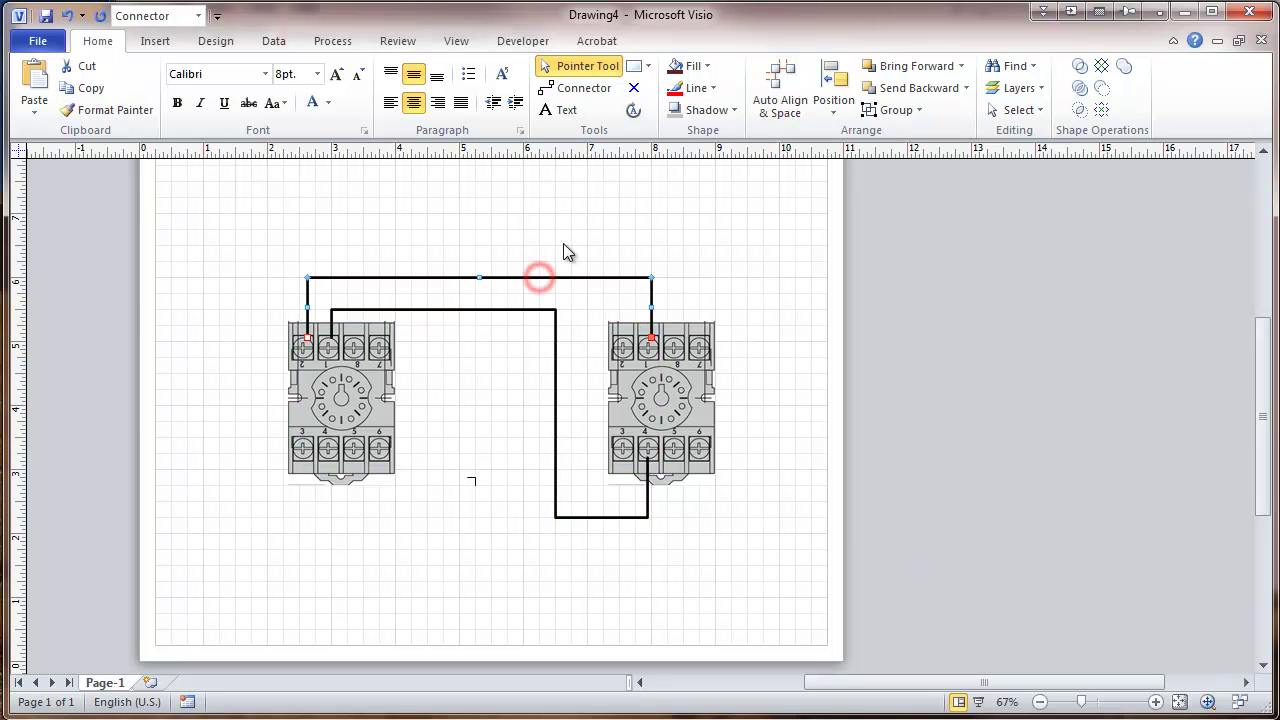
left_click(709, 88)
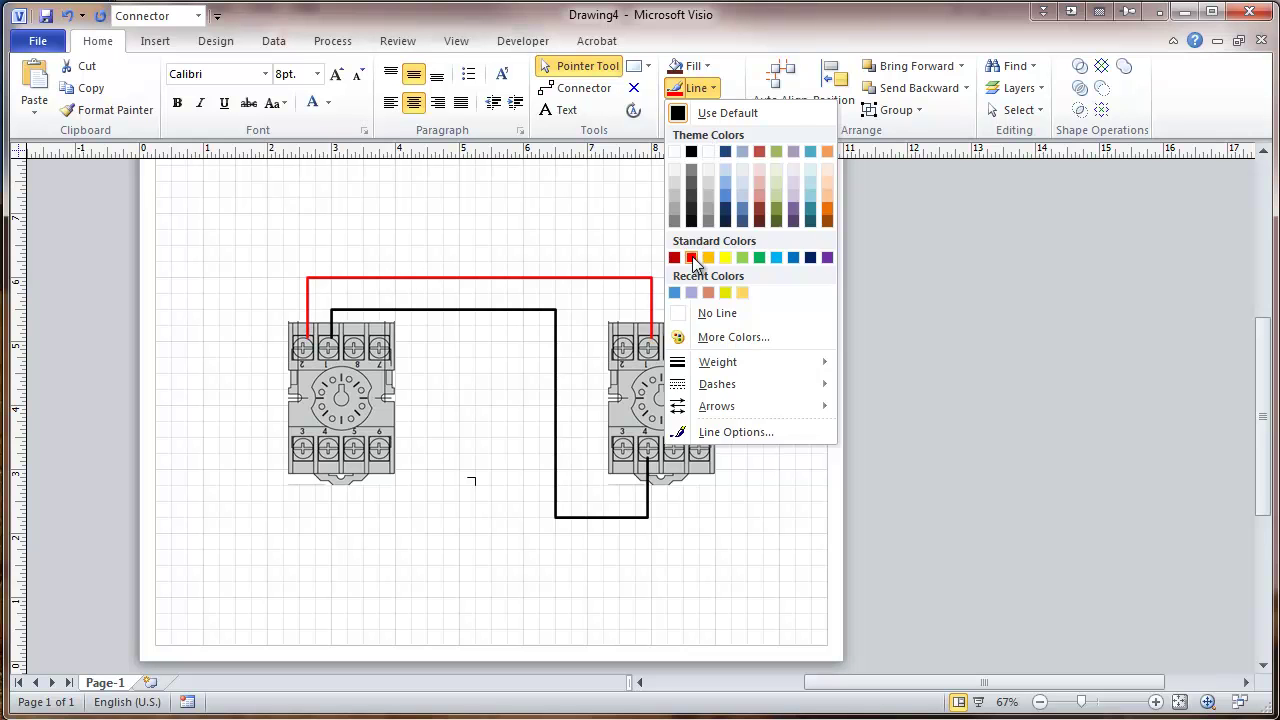
left_click(691, 258)
- Color the connector between the left socket's terminal 1 and the right socket's terminal 4 standard blue
left_click(489, 310)
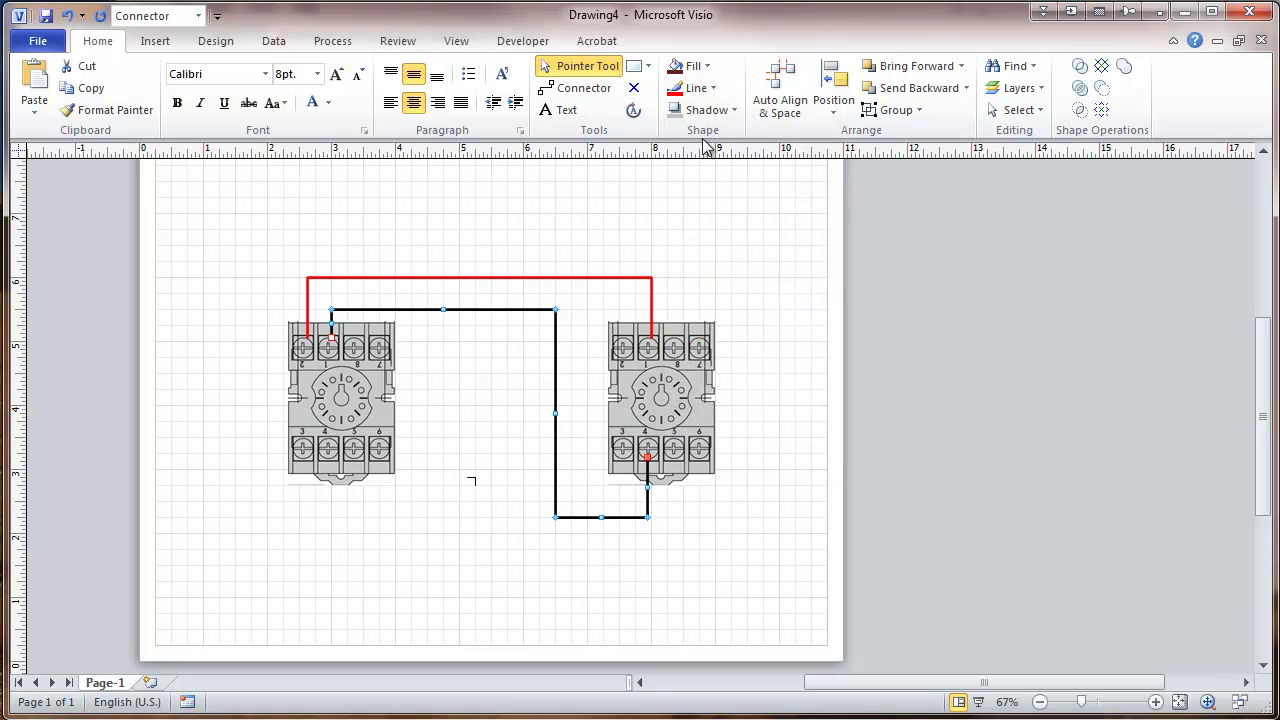
left_click(712, 88)
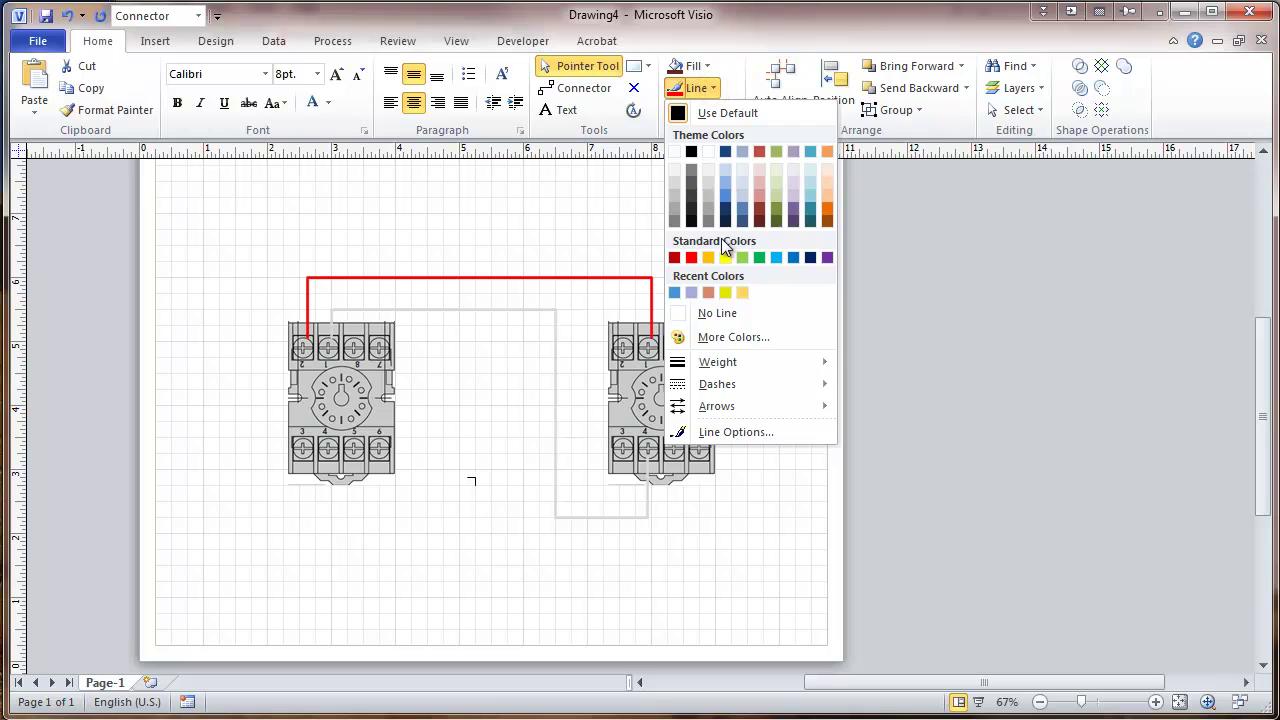
left_click(793, 257)
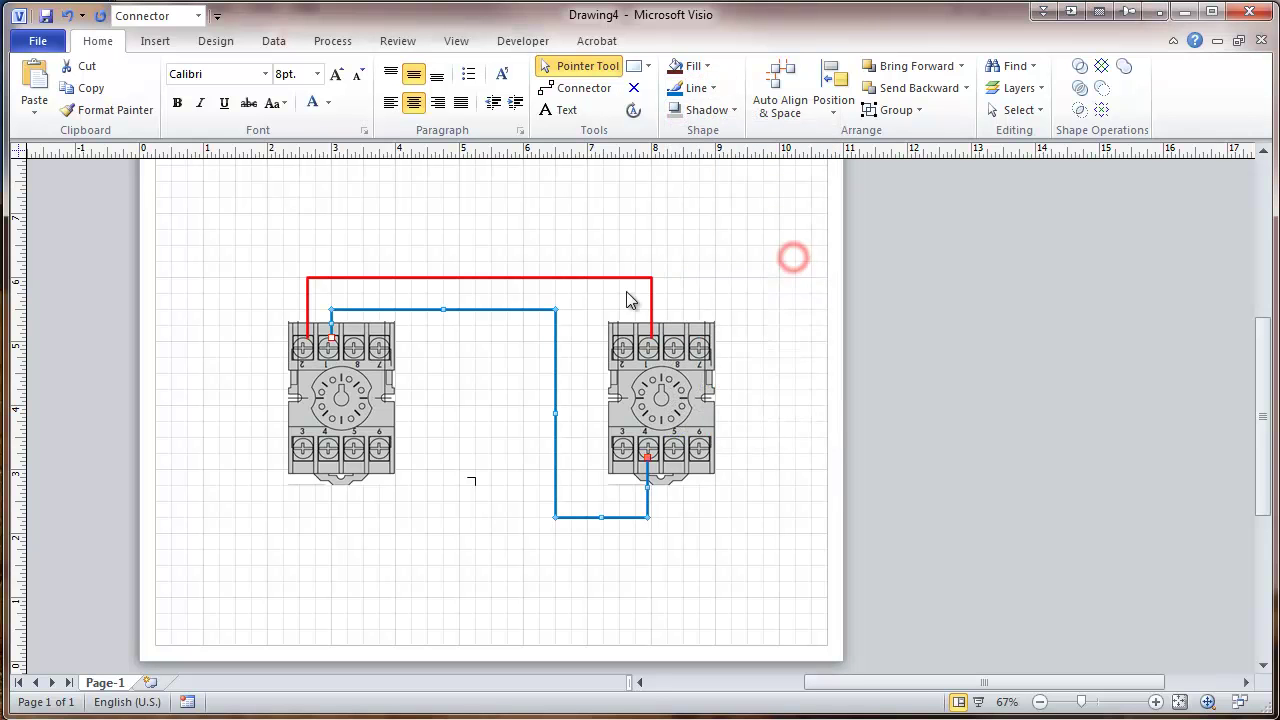
- Round the corners of both connectors between the sockets with a 0.125 in. rounding
left_click(512, 278, "shift")
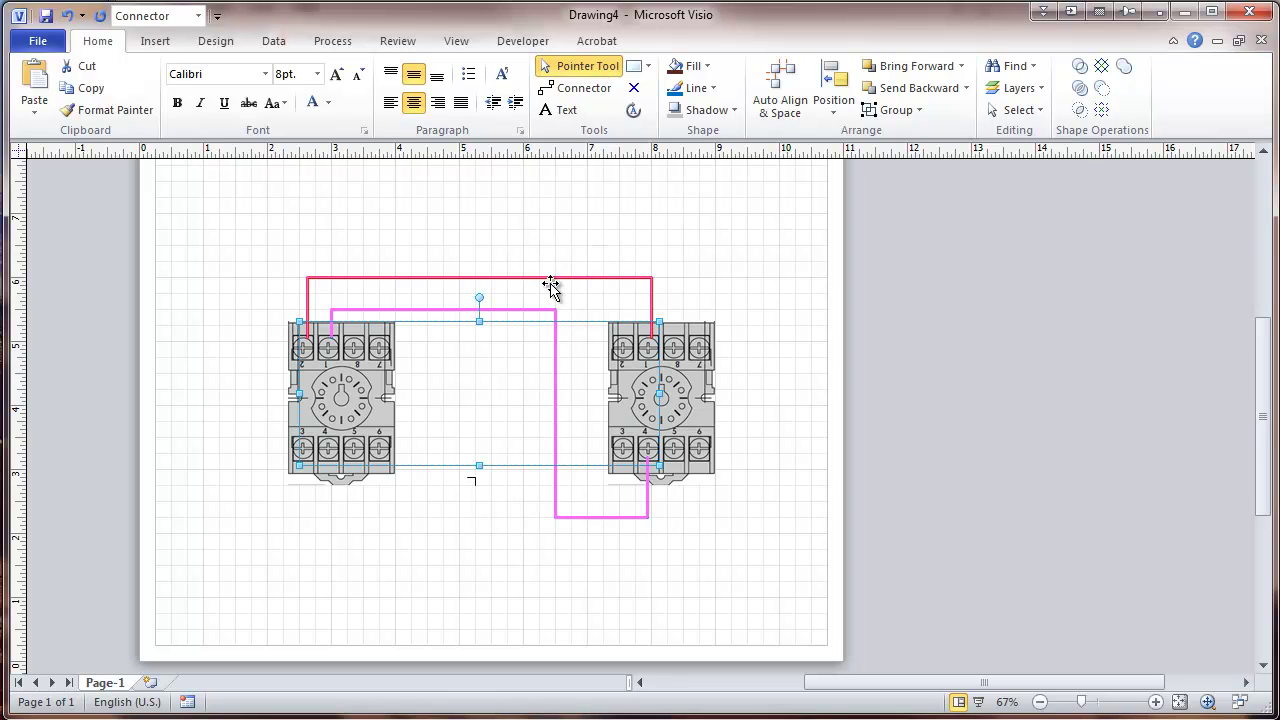
left_click(516, 309)
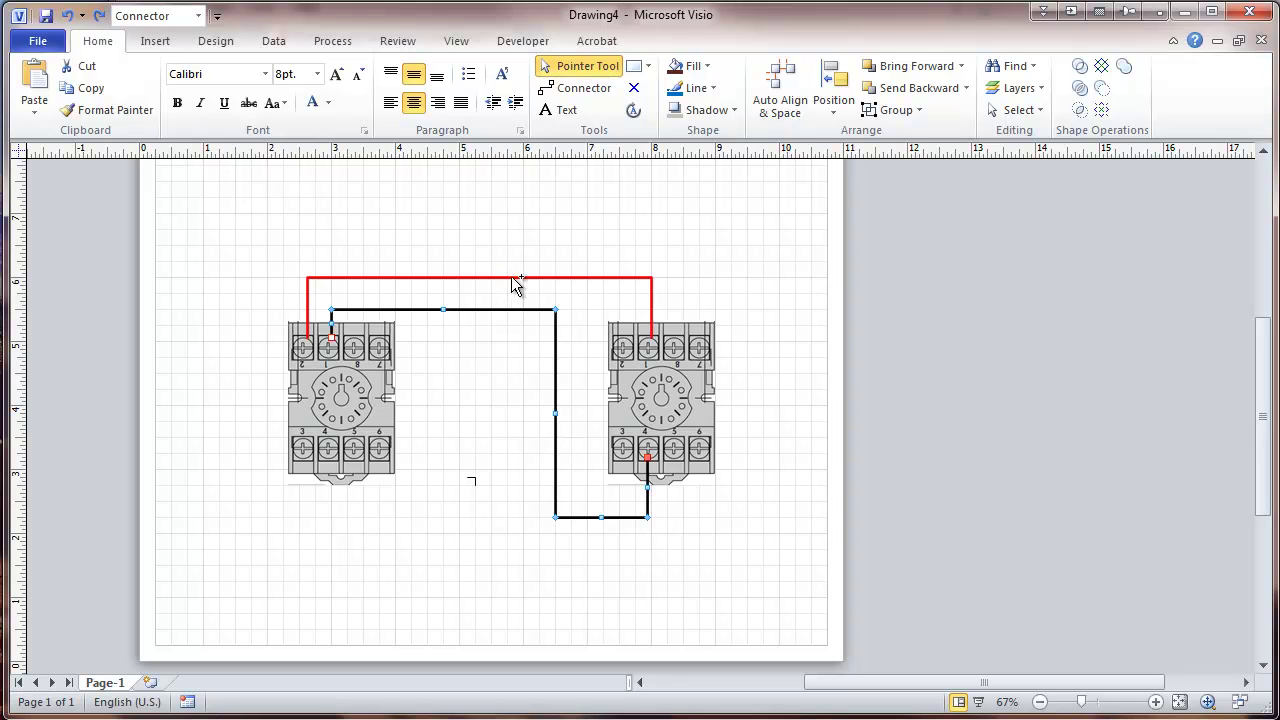
left_click(511, 279, "shift")
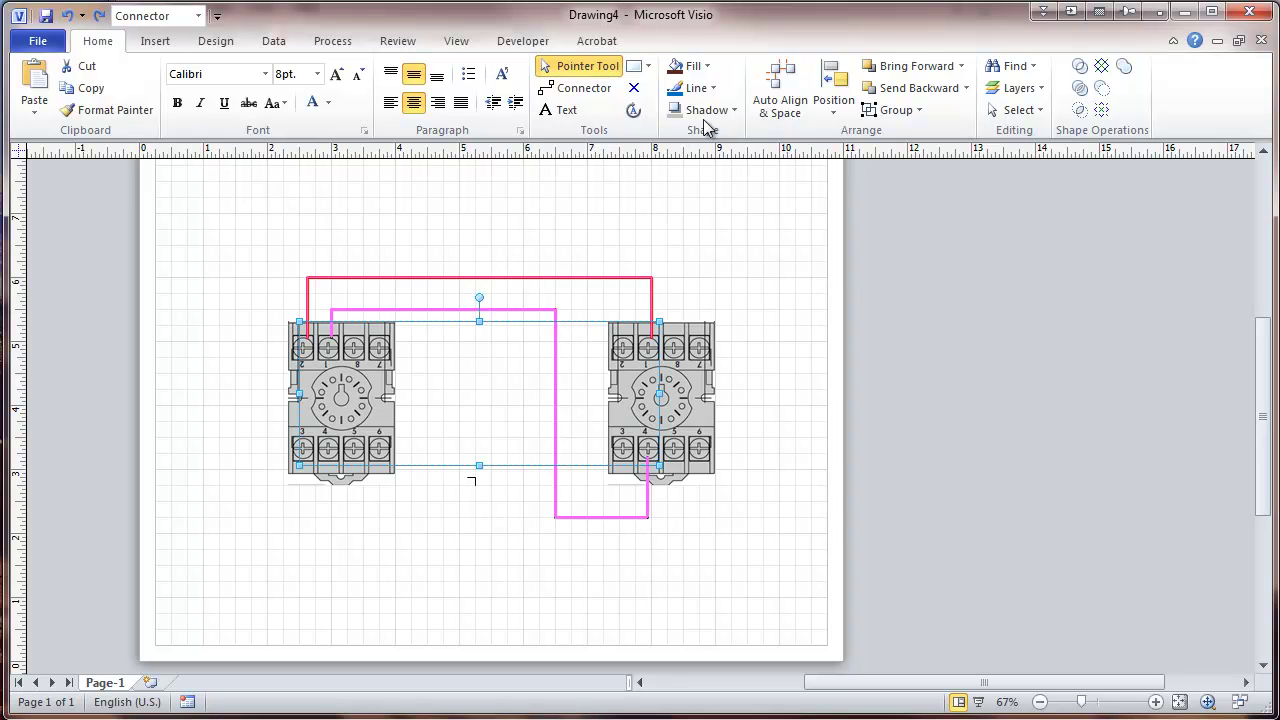
left_click(714, 88)
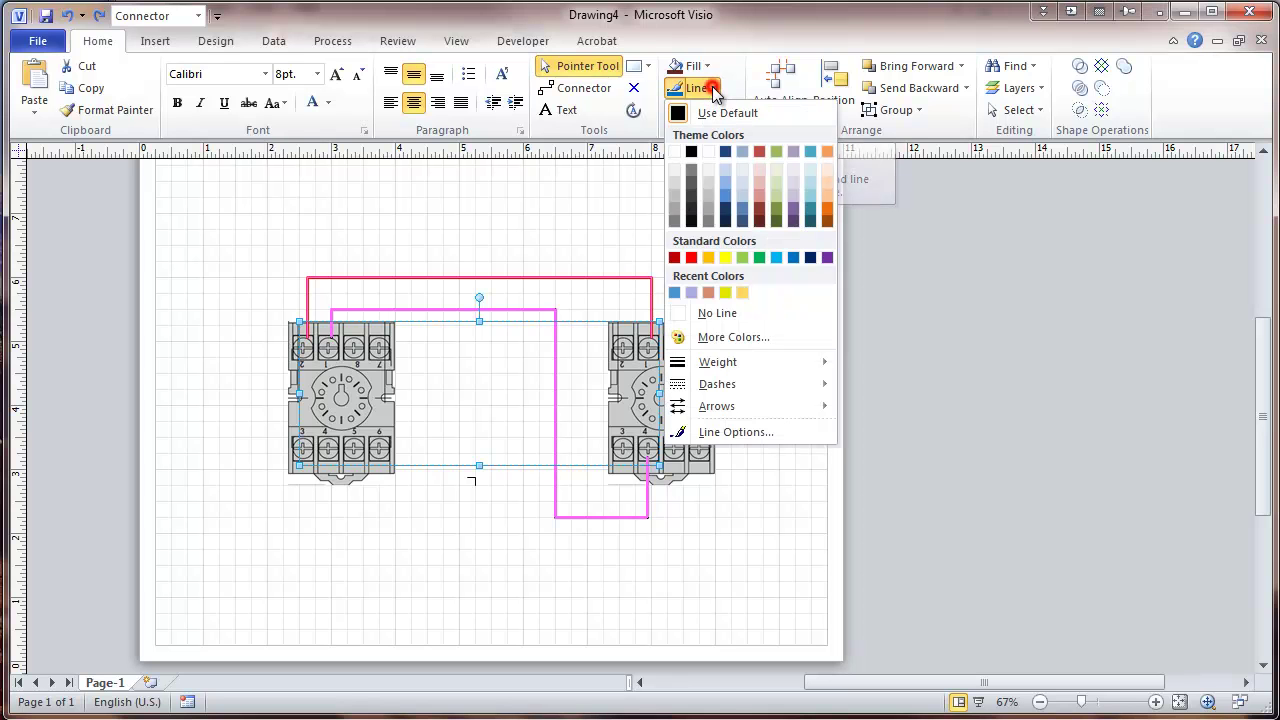
left_click(747, 431)
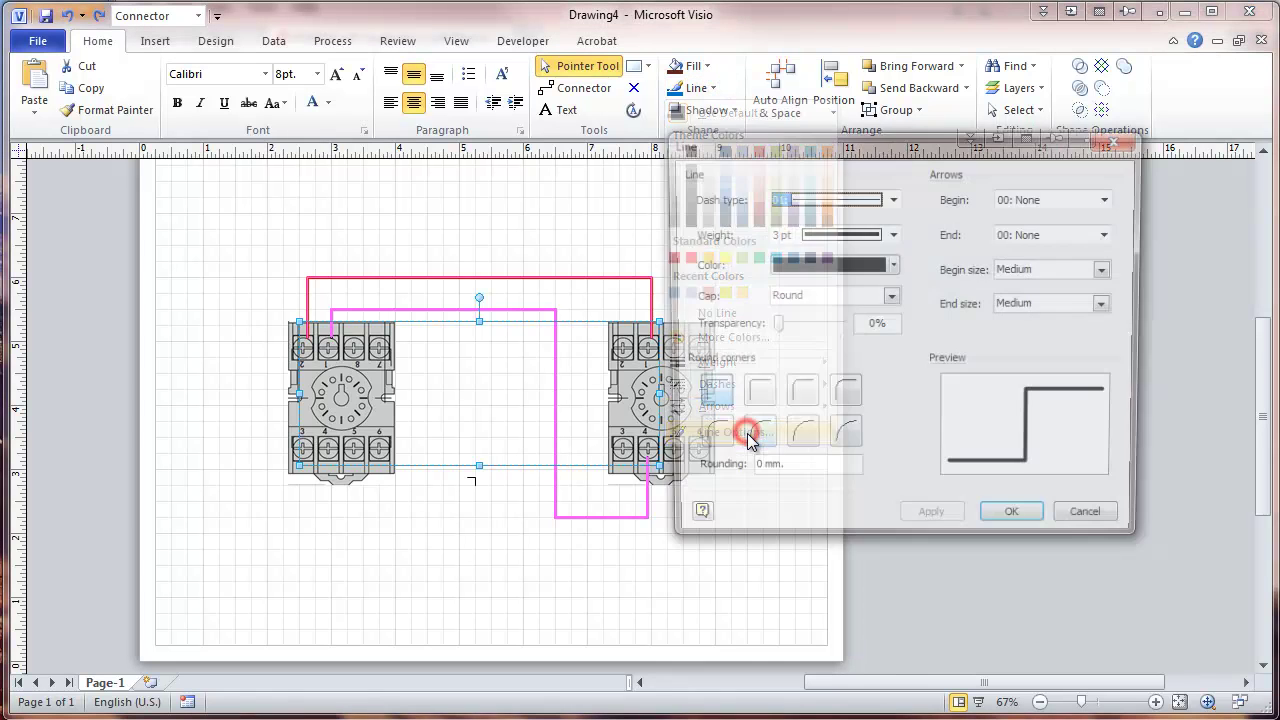
left_click(796, 397)
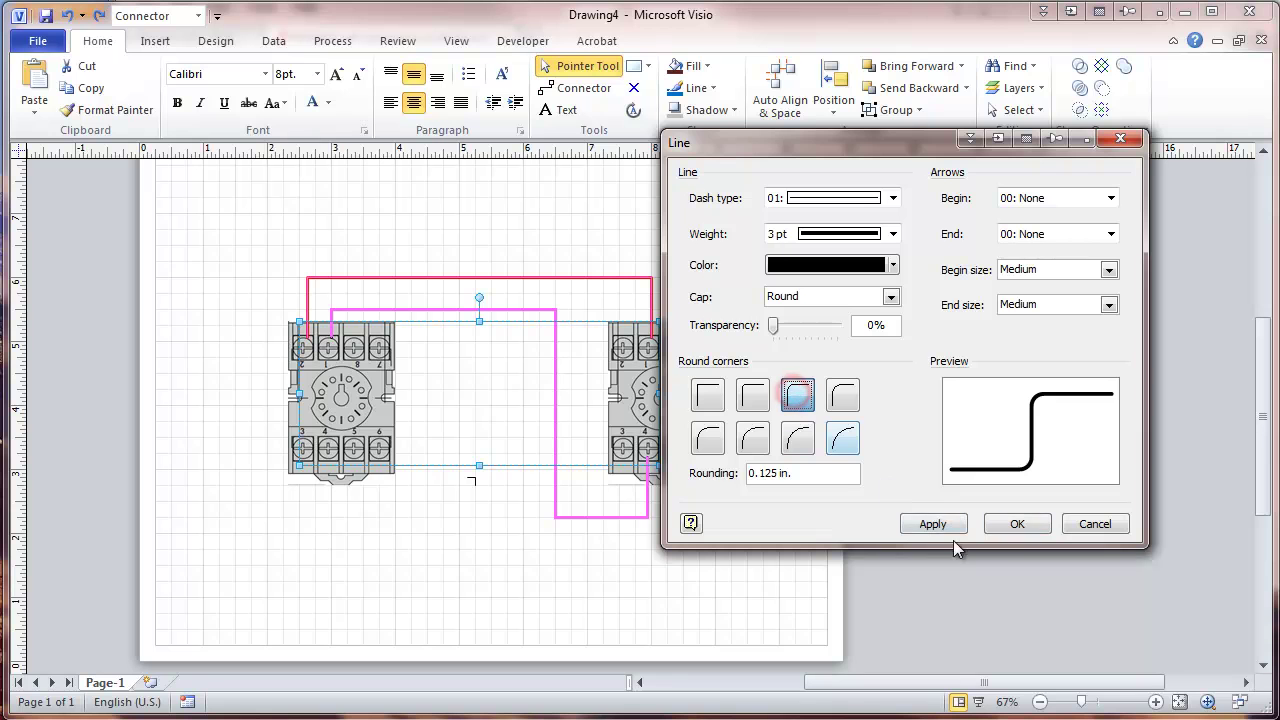
left_click(930, 524)
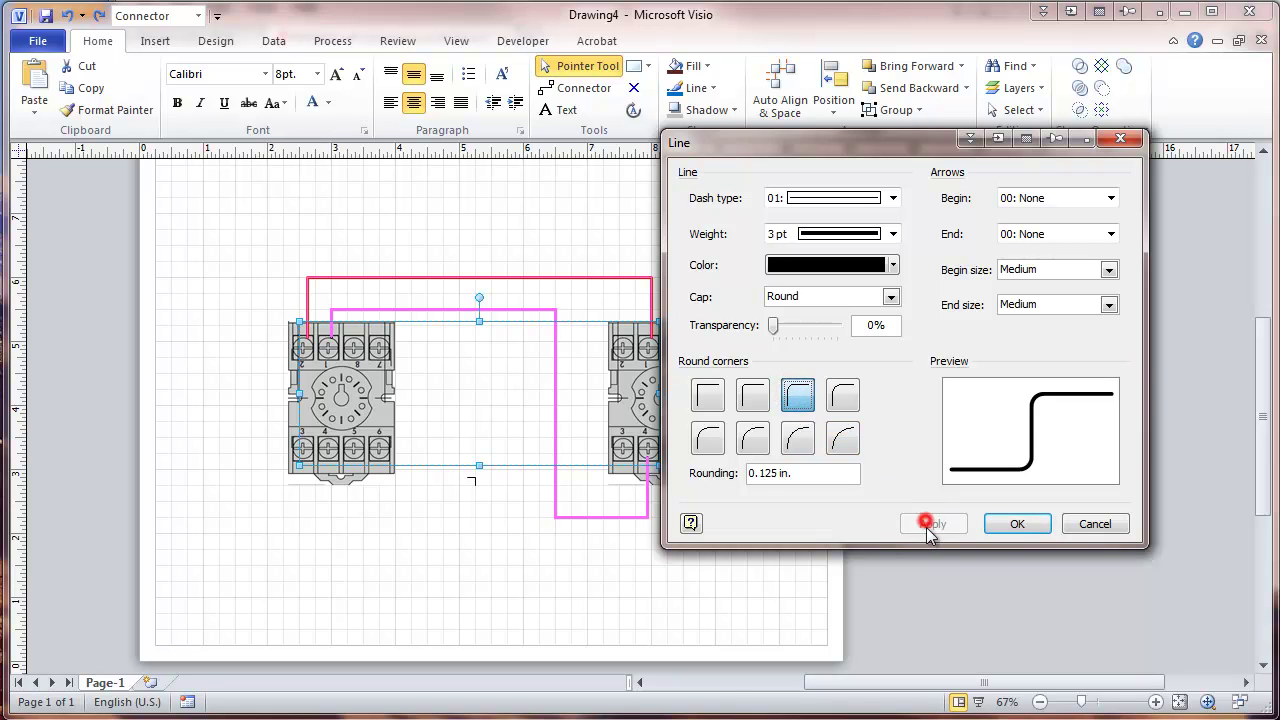
left_click(1015, 524)
left_click(430, 535)
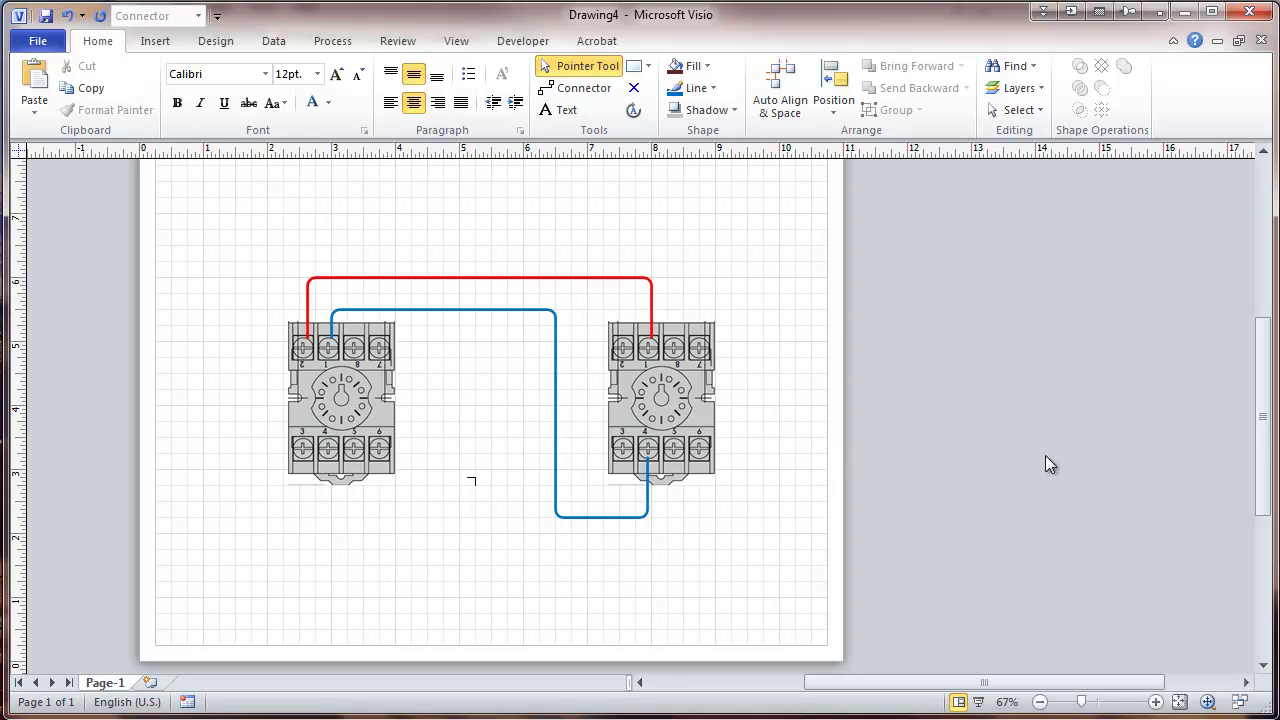
- Label the red connector 13 and set its text size to 16 pt
left_click(474, 278)
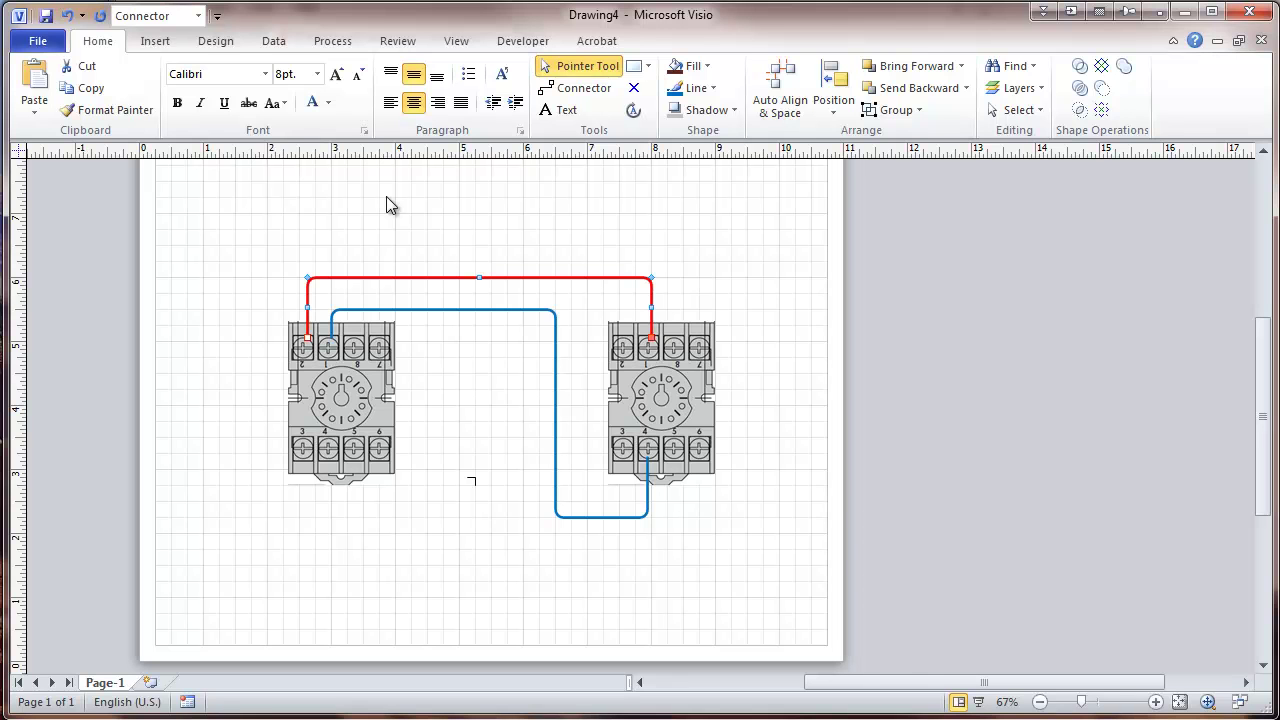
type("13")
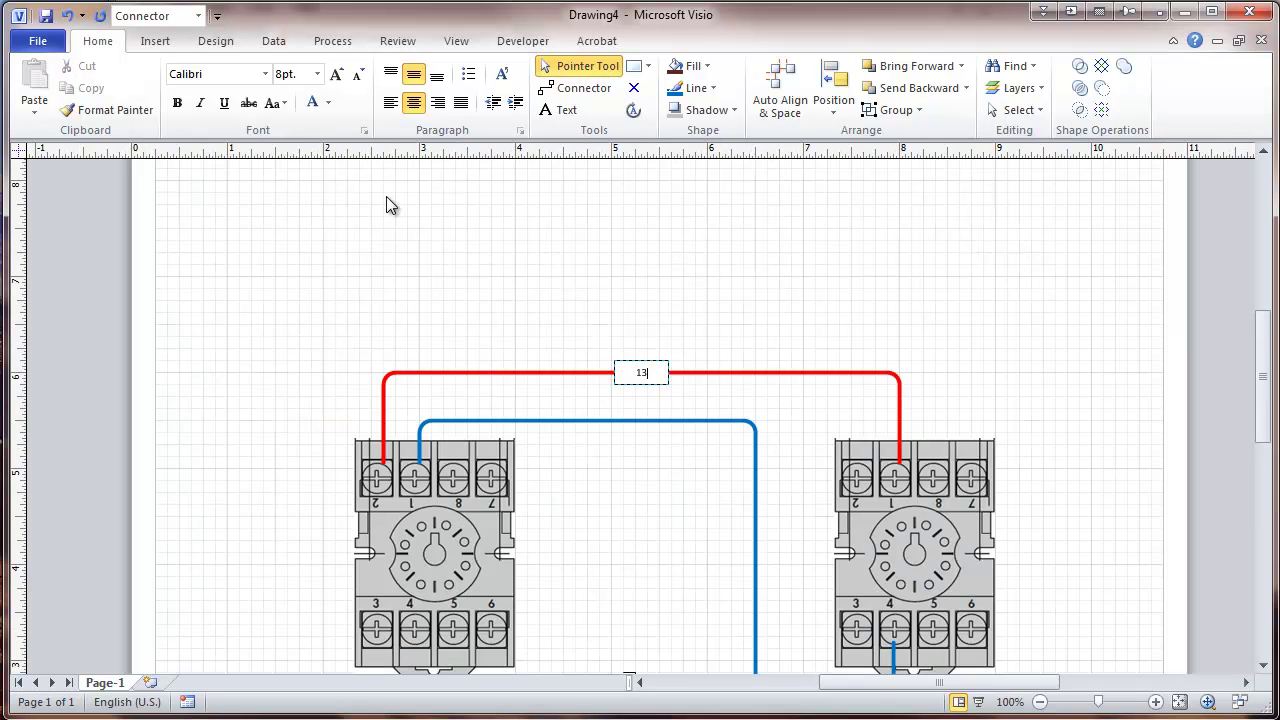
left_click(651, 286)
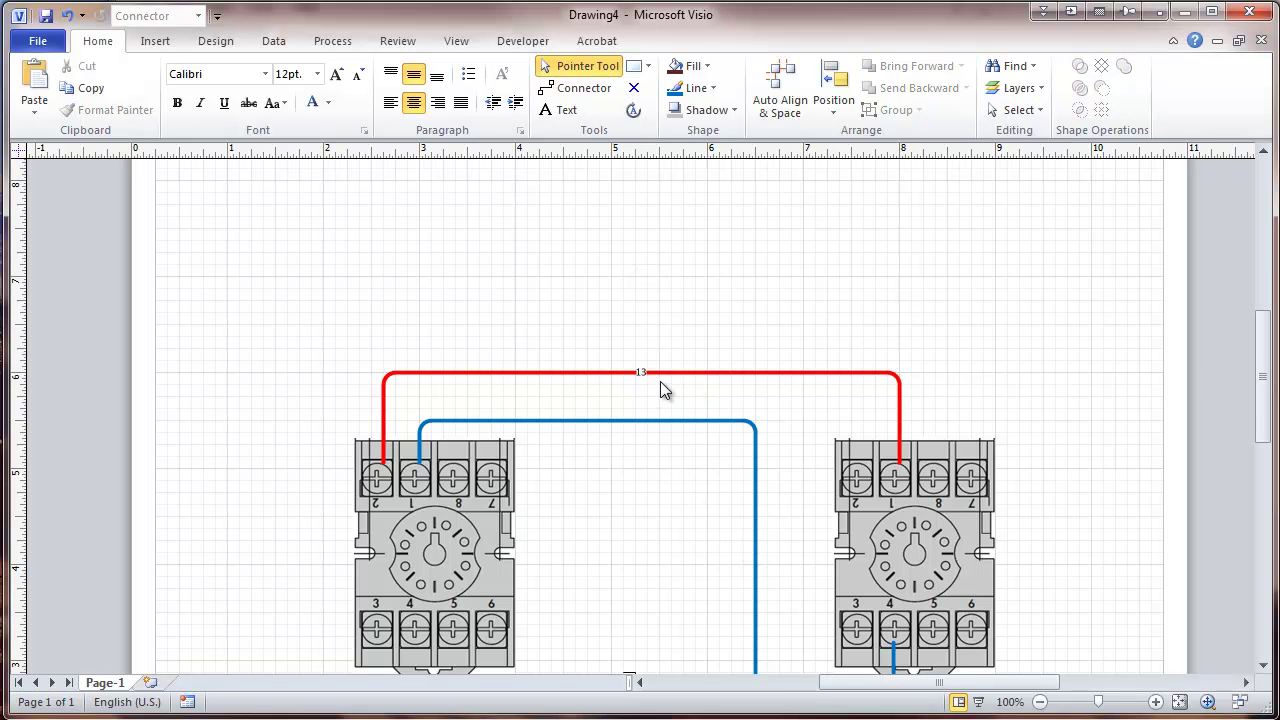
left_click(507, 373)
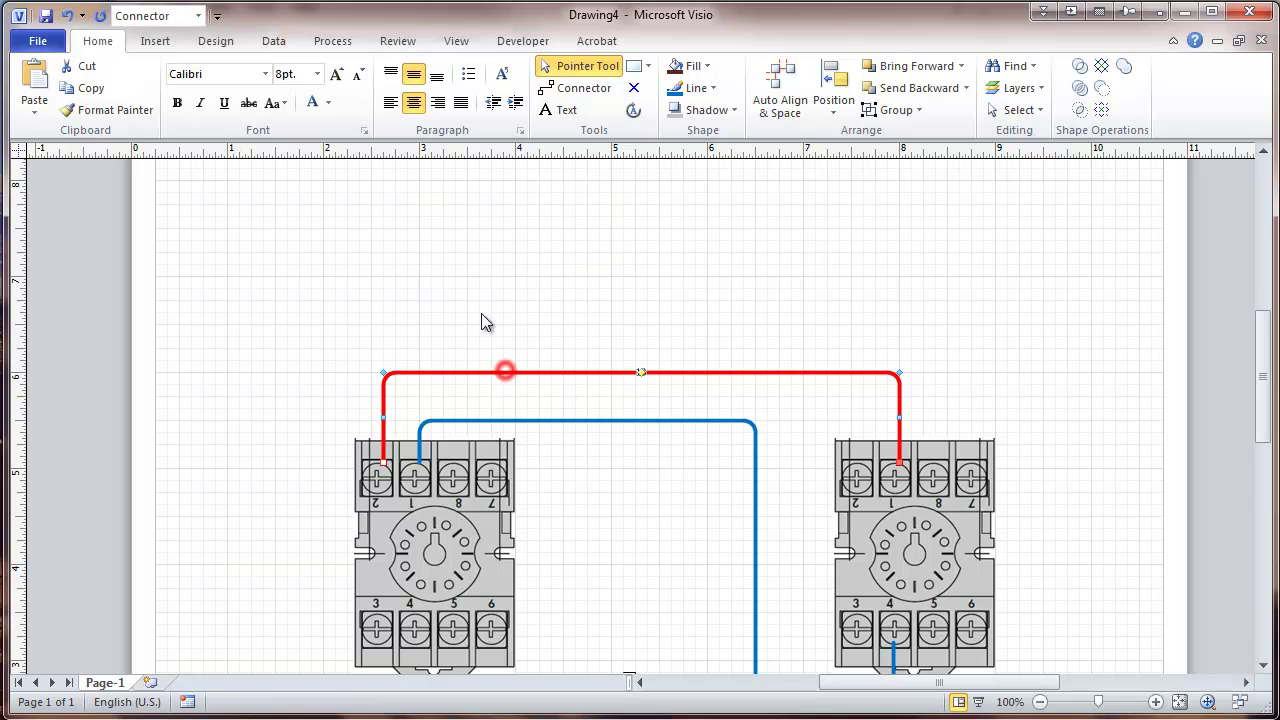
left_click(318, 75)
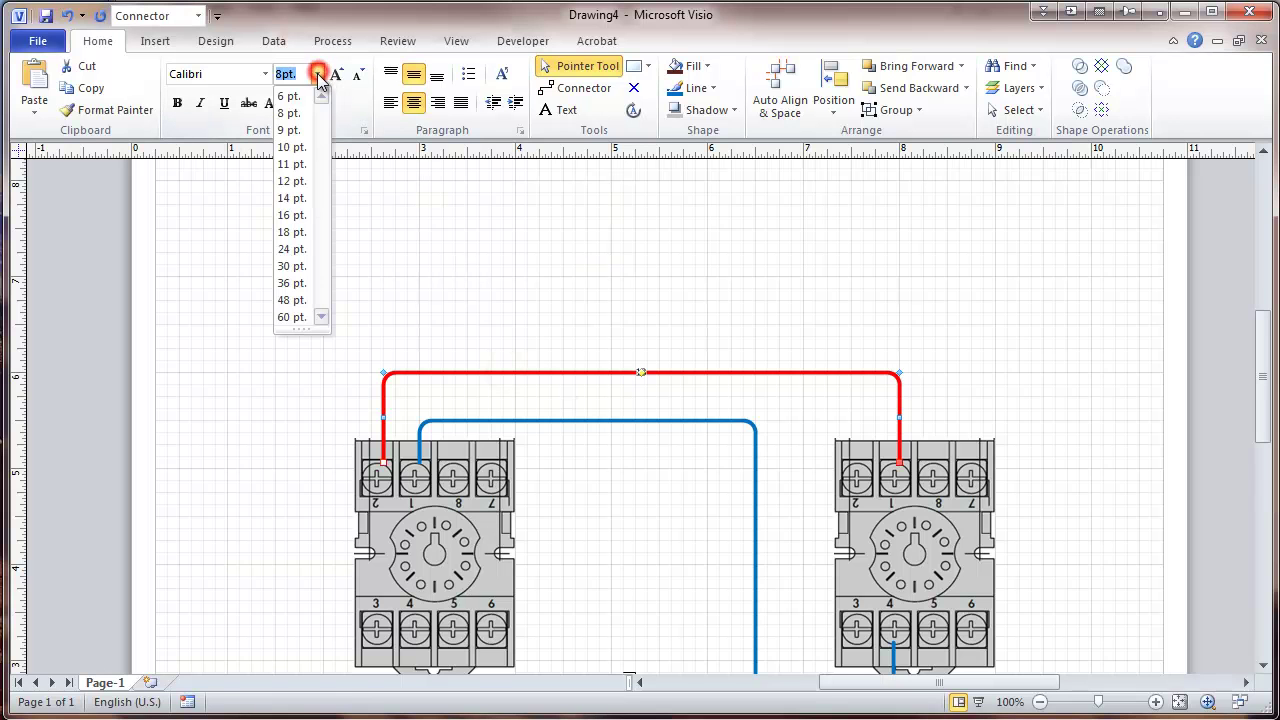
left_click(294, 219)
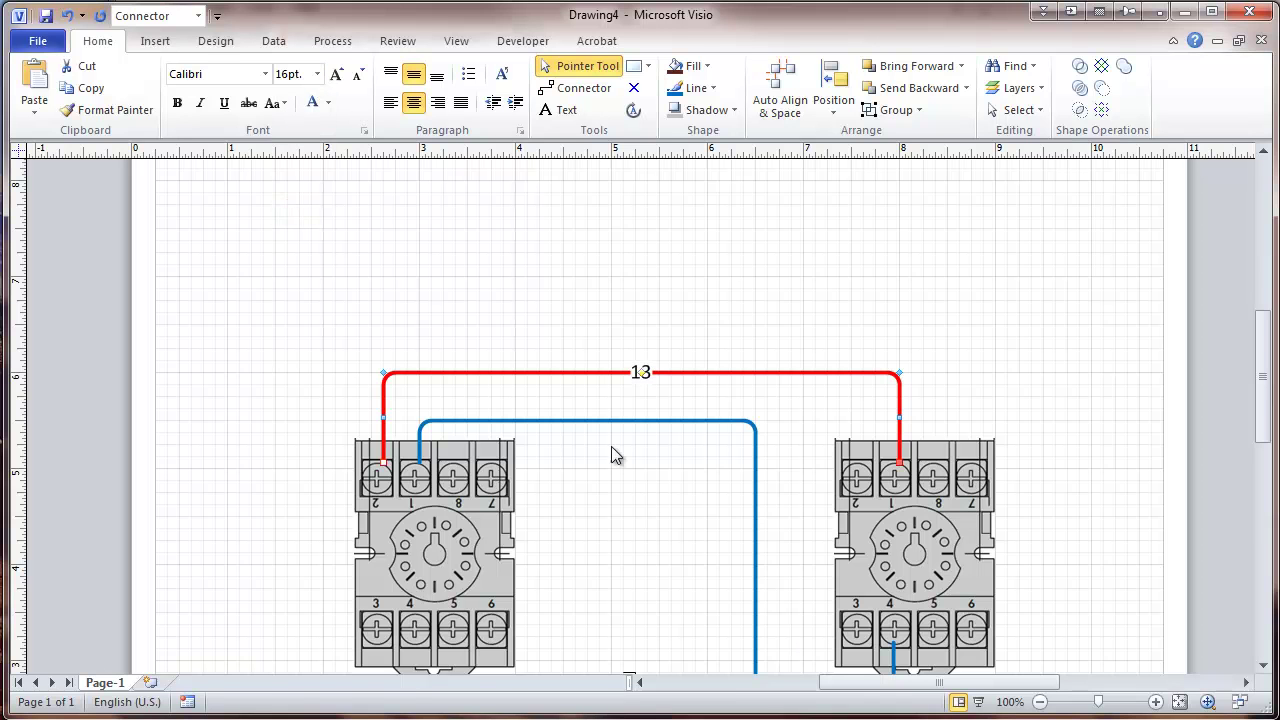
- Label the blue connector 42 and set its text size to 16 pt
left_click_drag(1264, 378, 1264, 392)
left_click(610, 329)
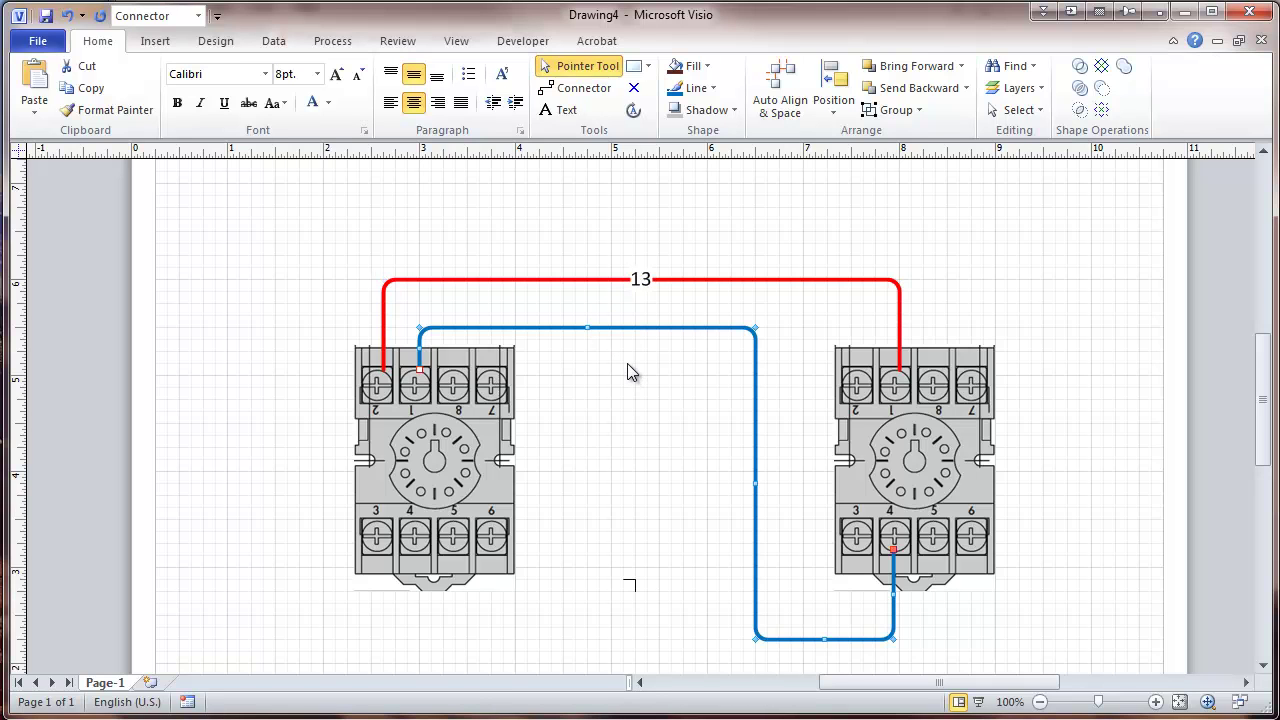
type("42")
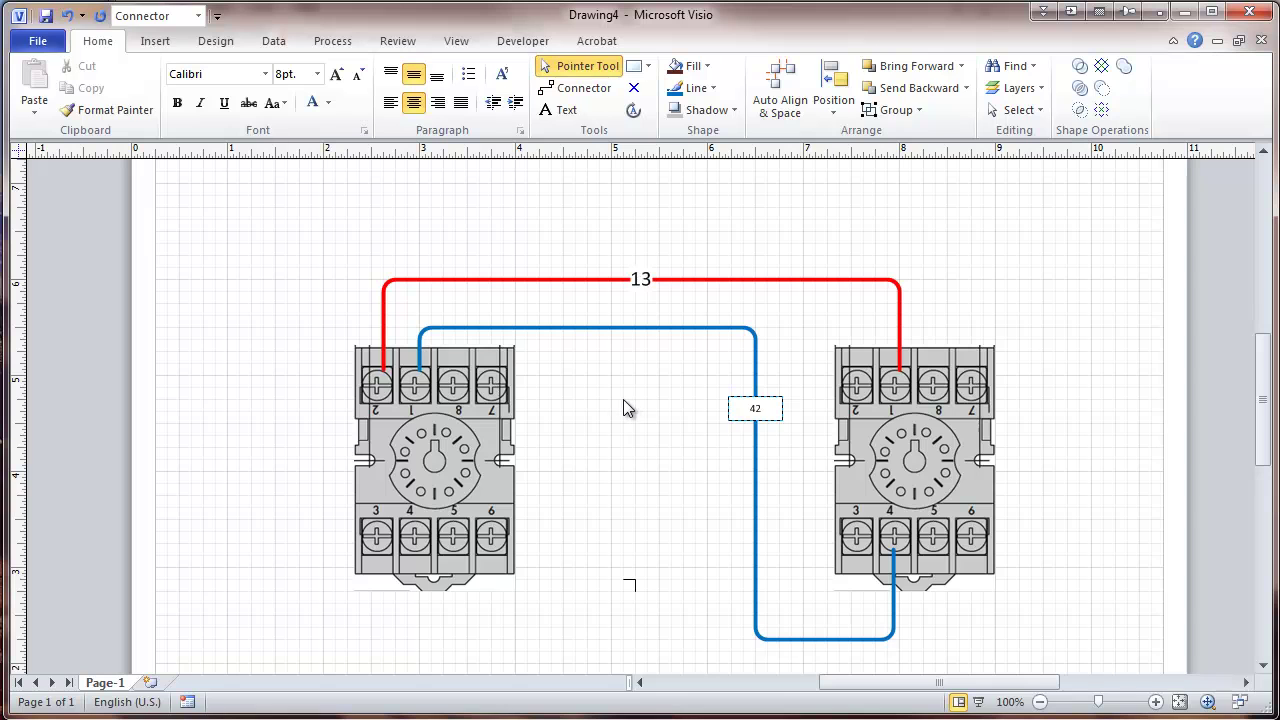
left_click(622, 400)
left_click(551, 329)
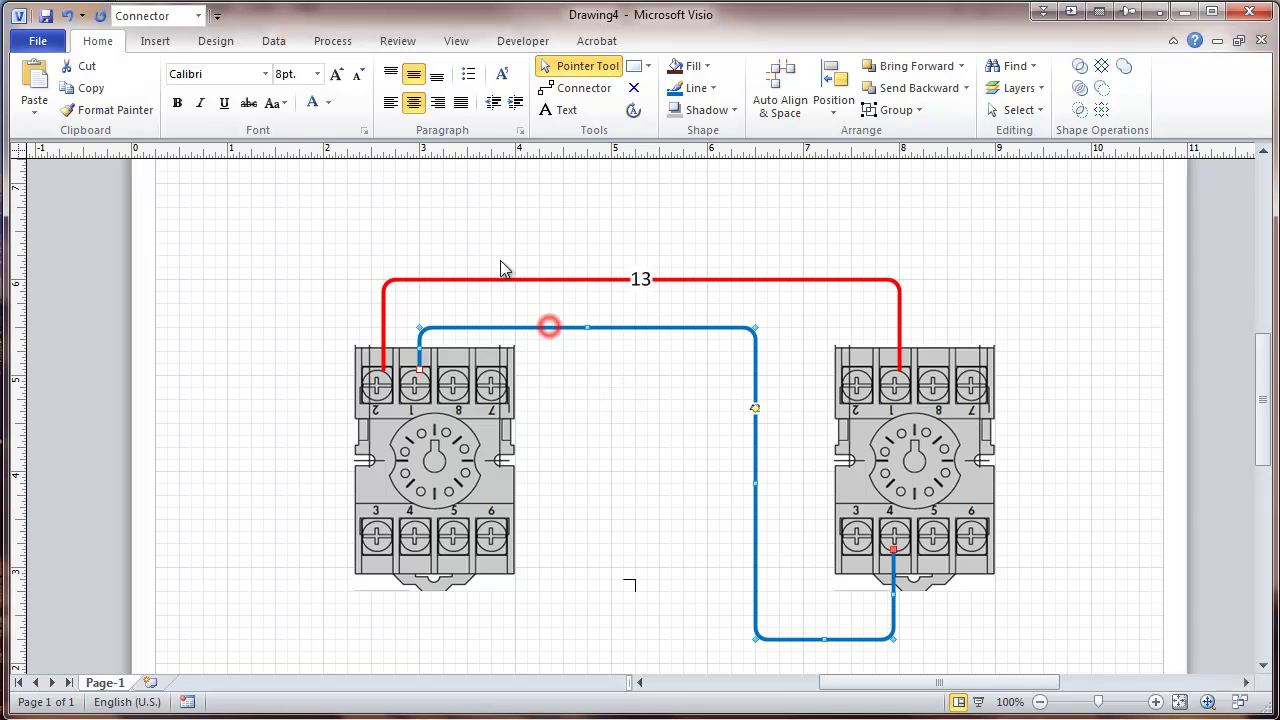
left_click(319, 74)
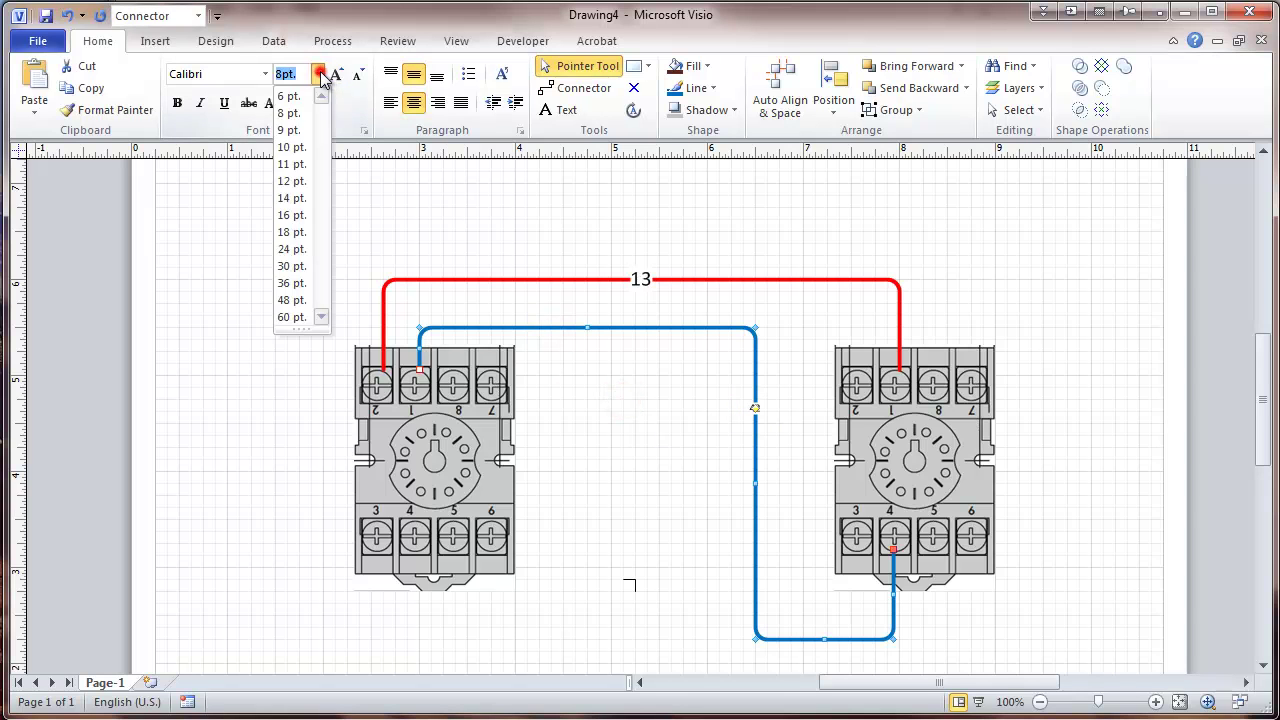
left_click(299, 215)
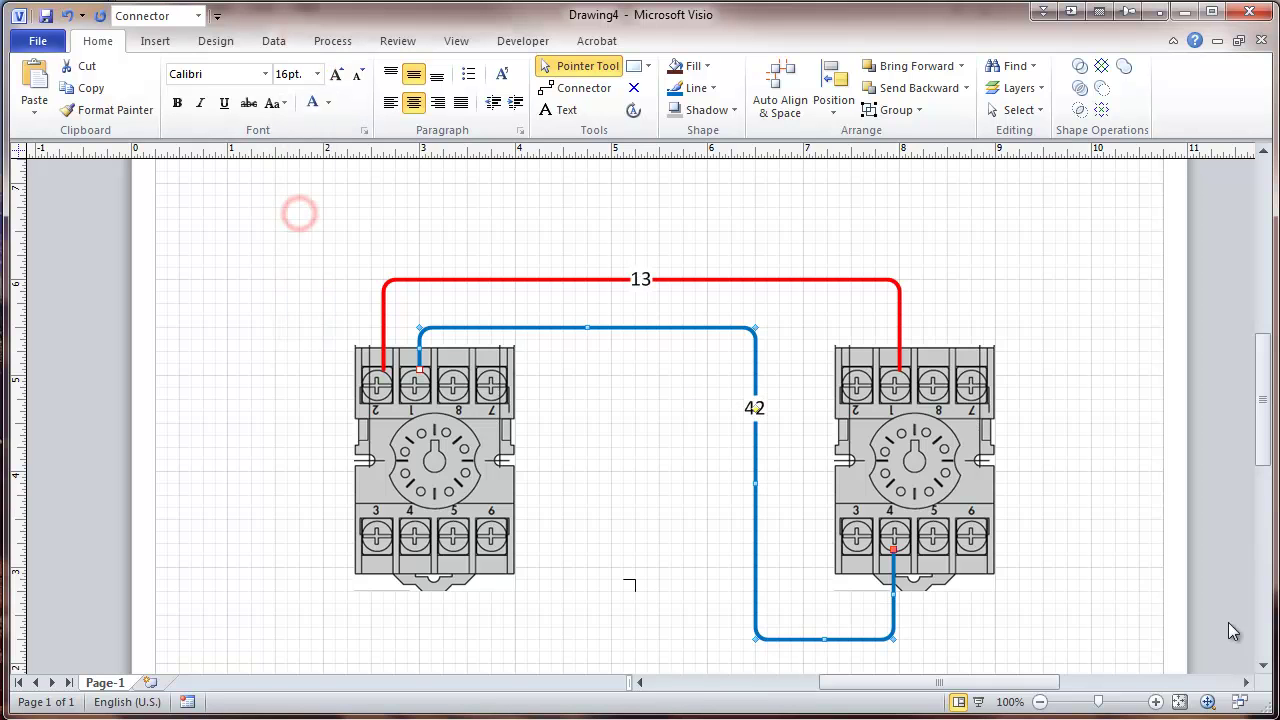
left_click(696, 474)
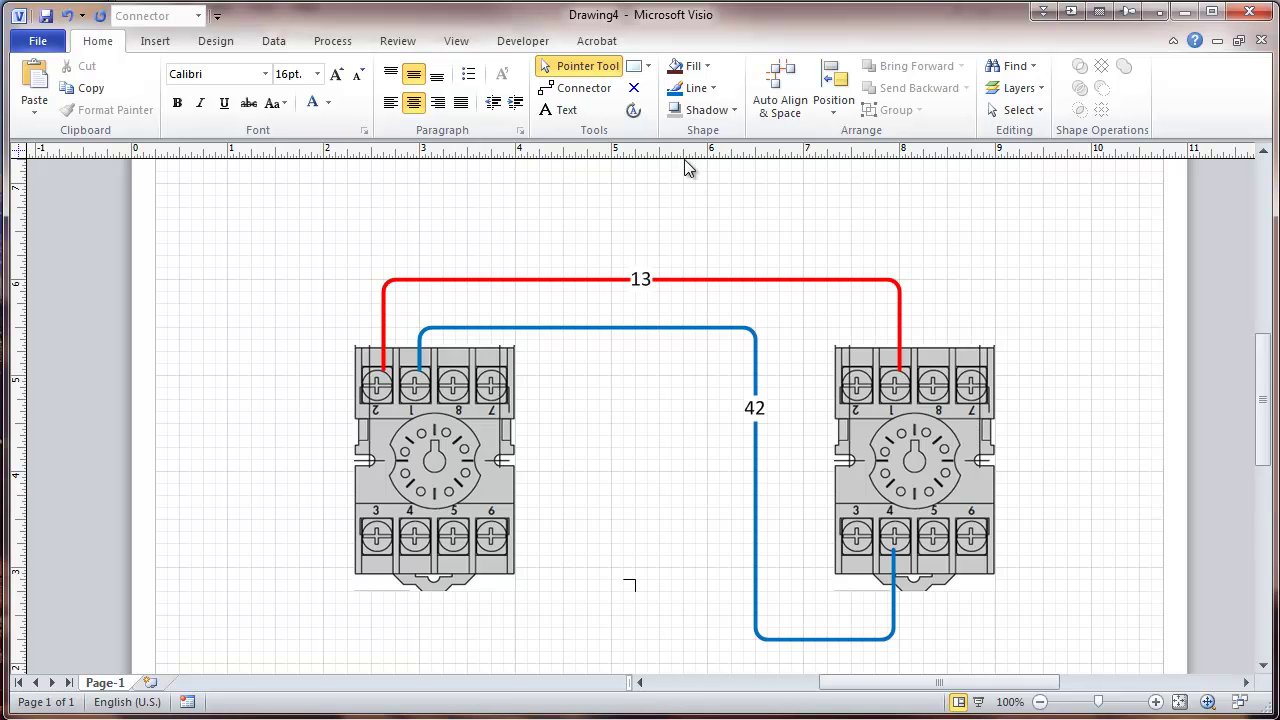
- Move the blue connector's label with the Text Block tool onto its upper horizontal segment, directly below the red connector's label
left_click(633, 110)
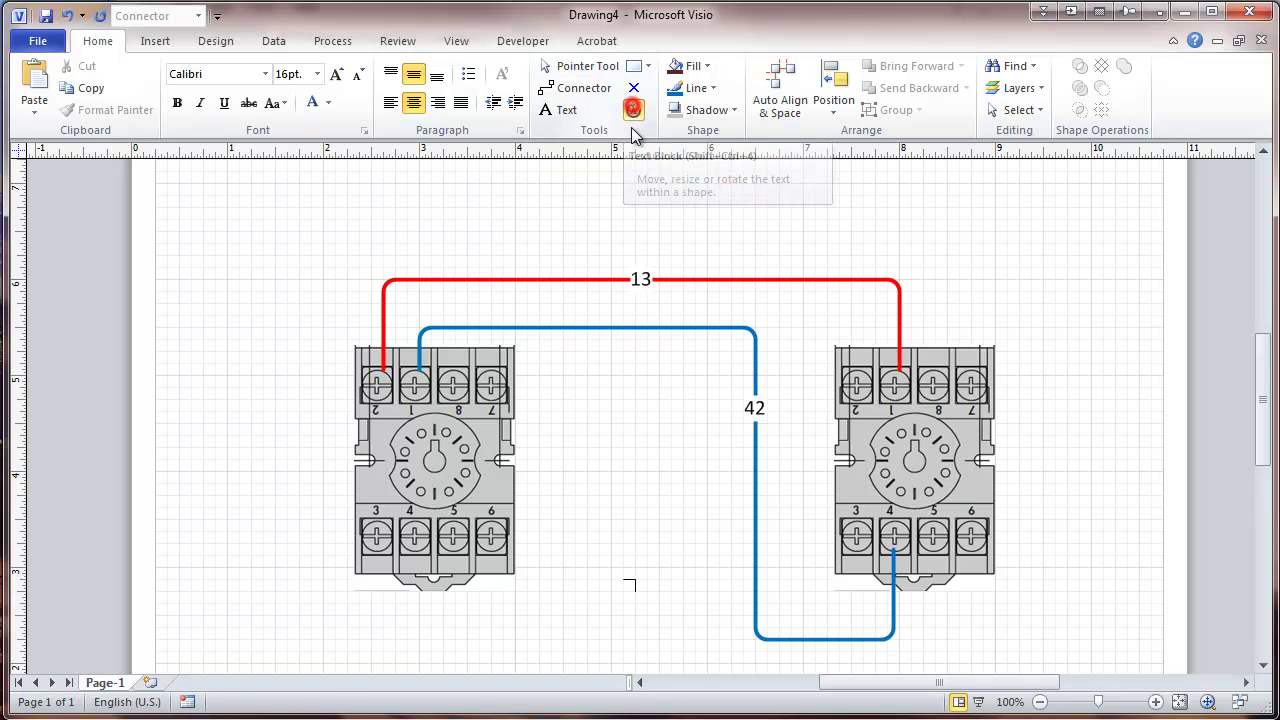
left_click(754, 425)
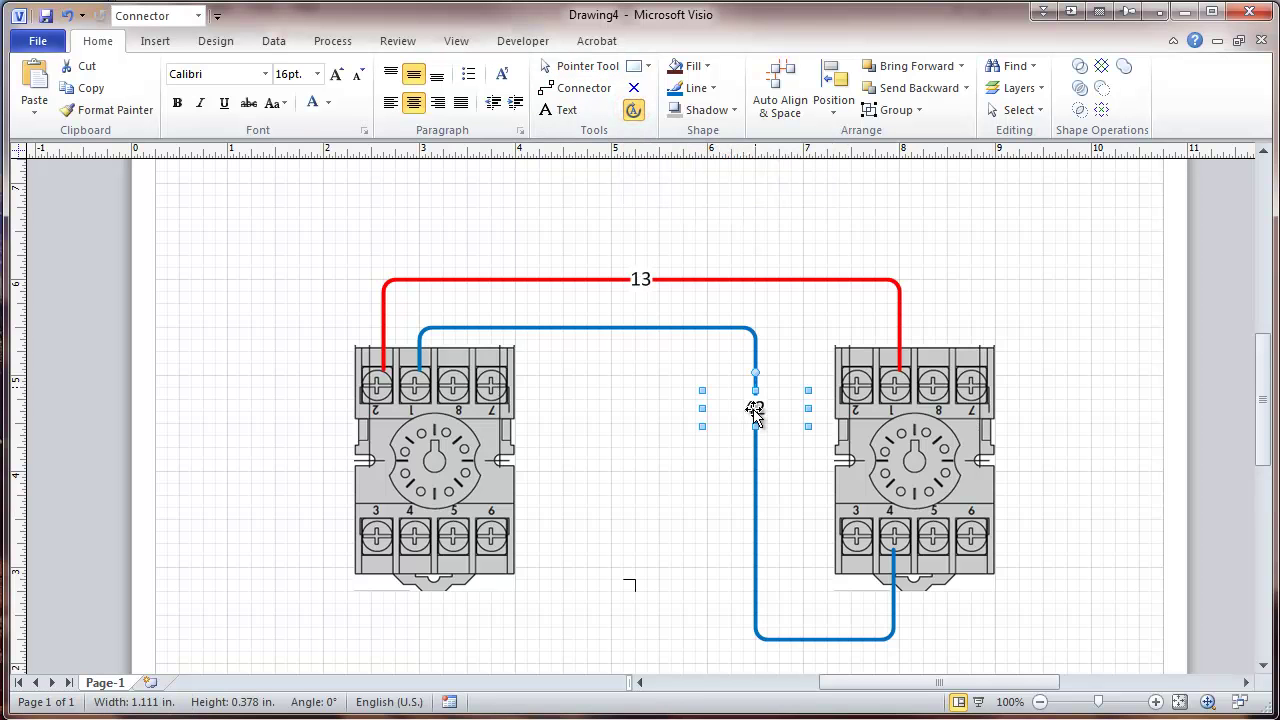
left_click_drag(755, 410, 643, 328)
left_click(660, 386)
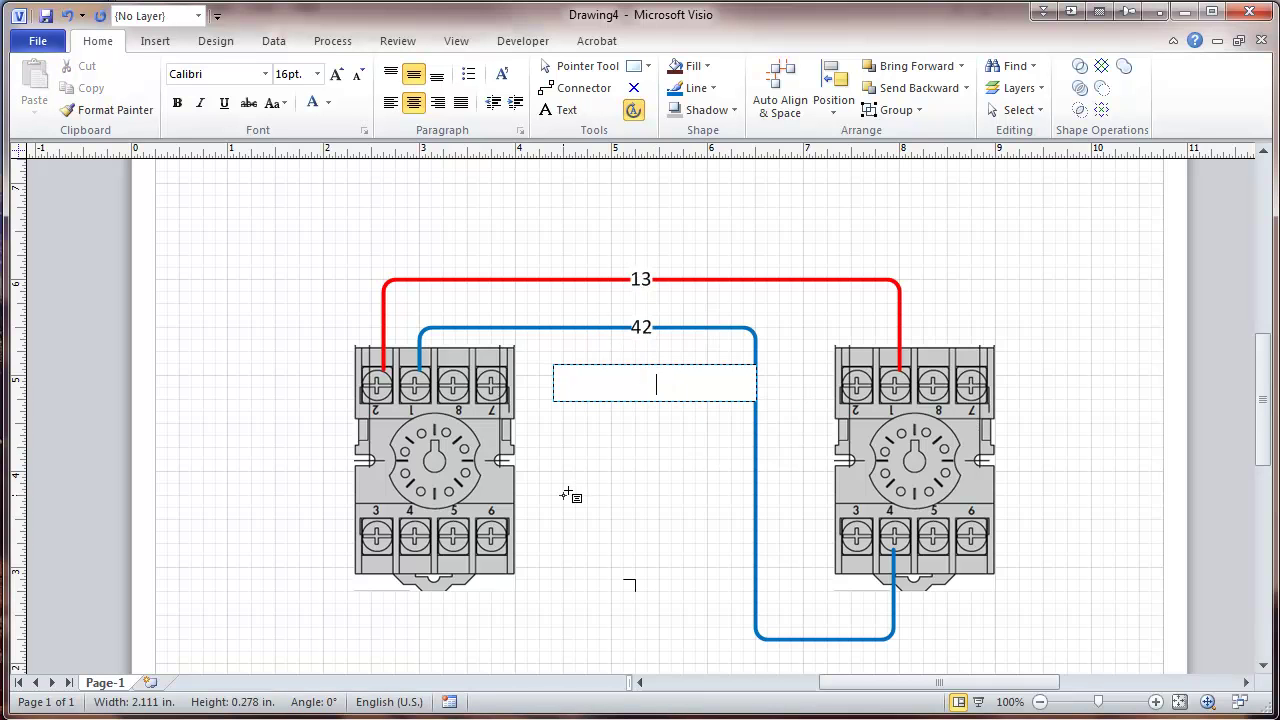
left_click(688, 510)
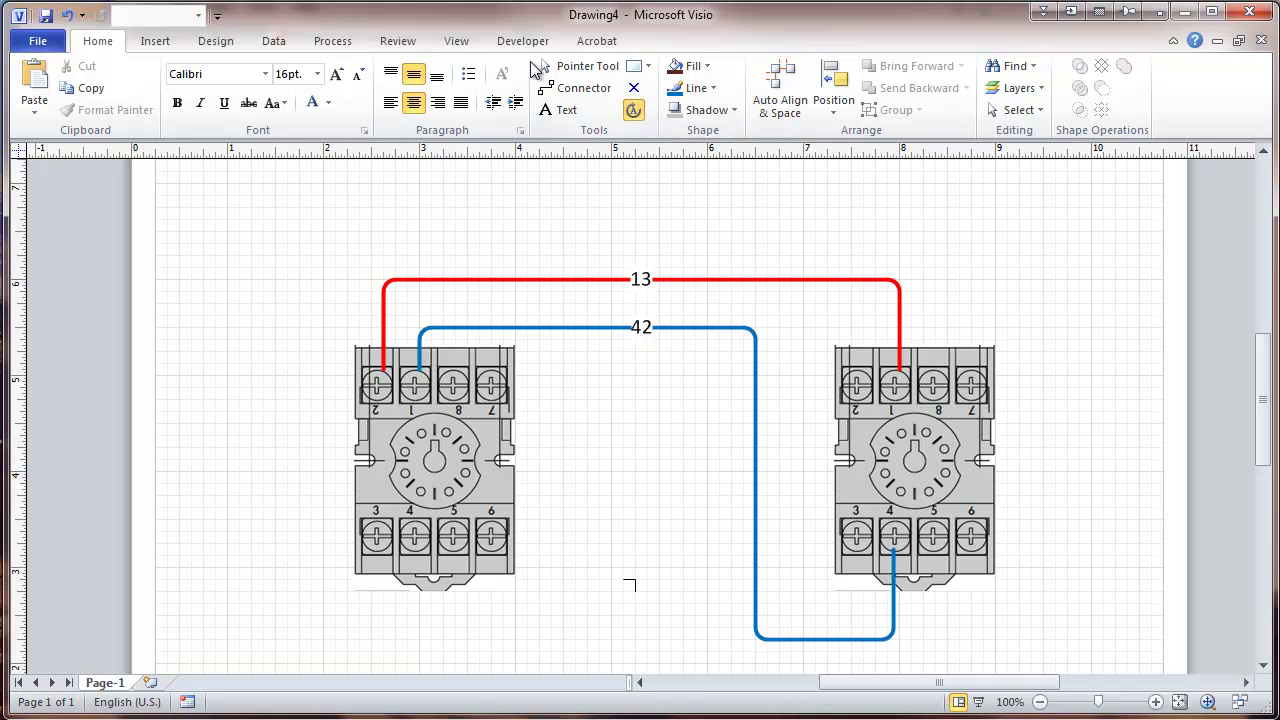
- Switch to the open drawing Closing Dr Infrastructor link.vsd
left_click(456, 42)
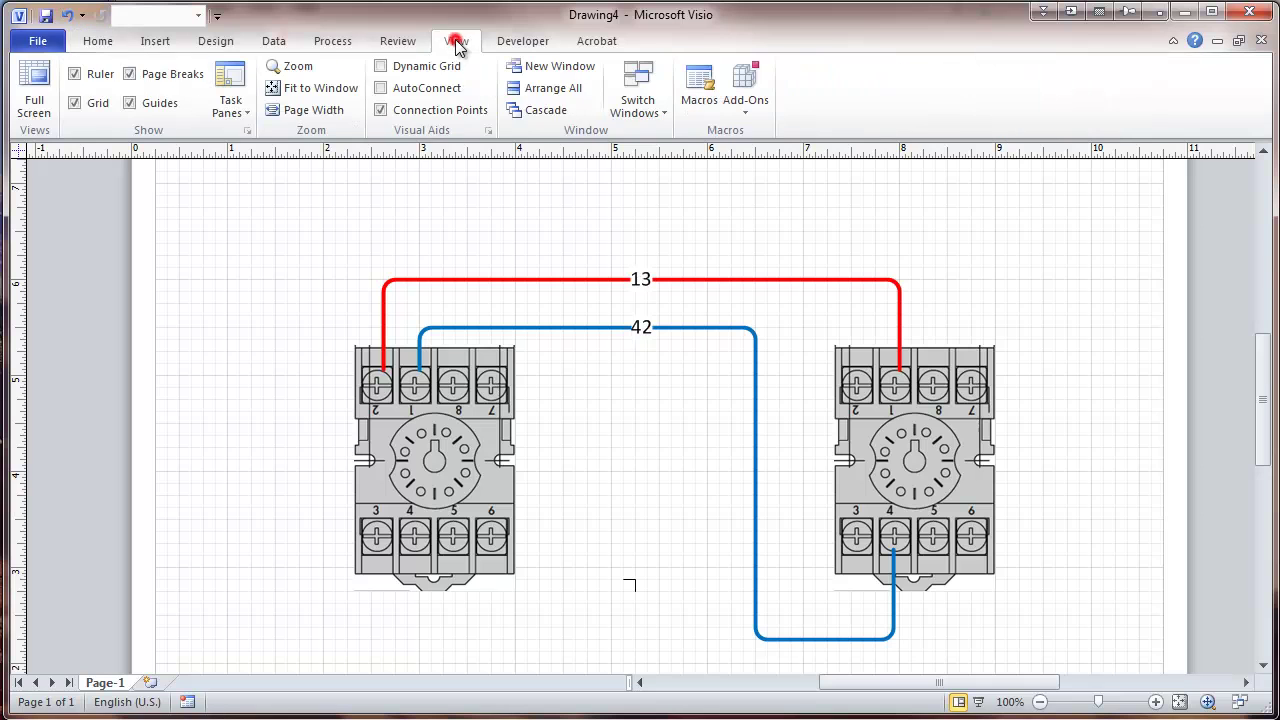
left_click(639, 105)
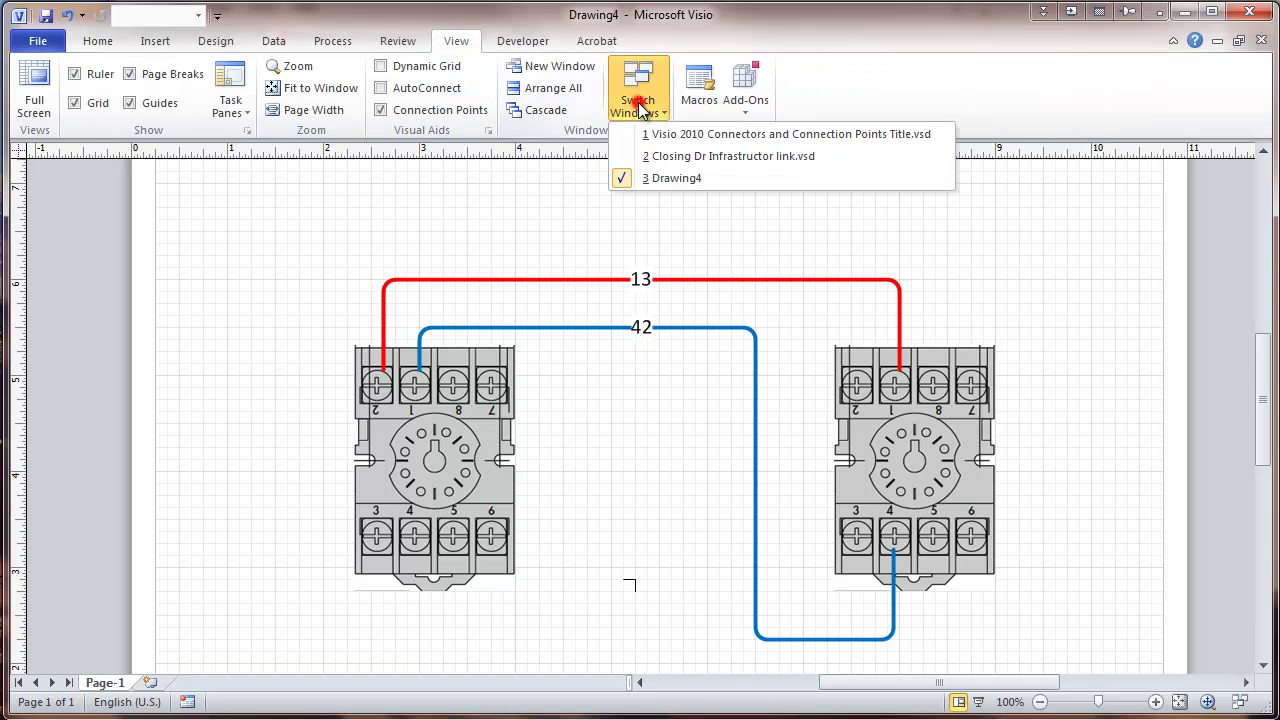
left_click(662, 156)
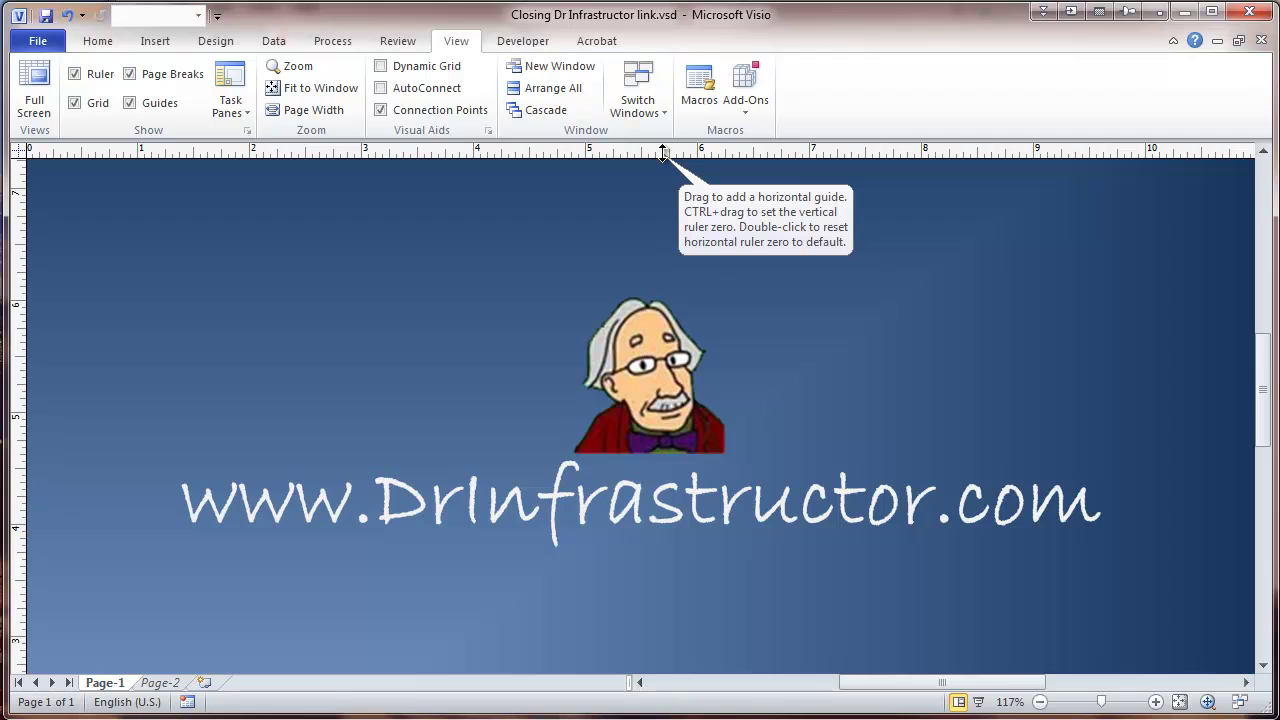